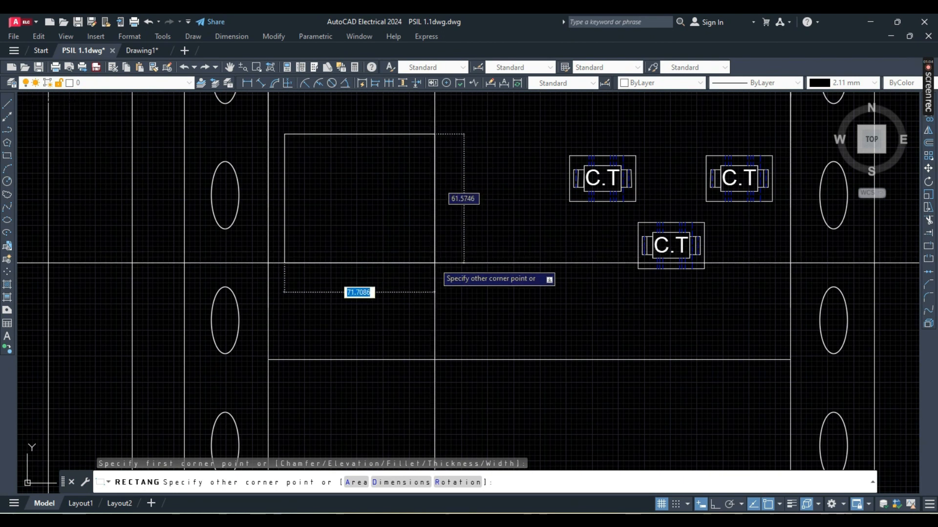
# Draw a rectangle 29 wide and 71 high for the socket outline beside the C.T symbols.
pyautogui.write('29')
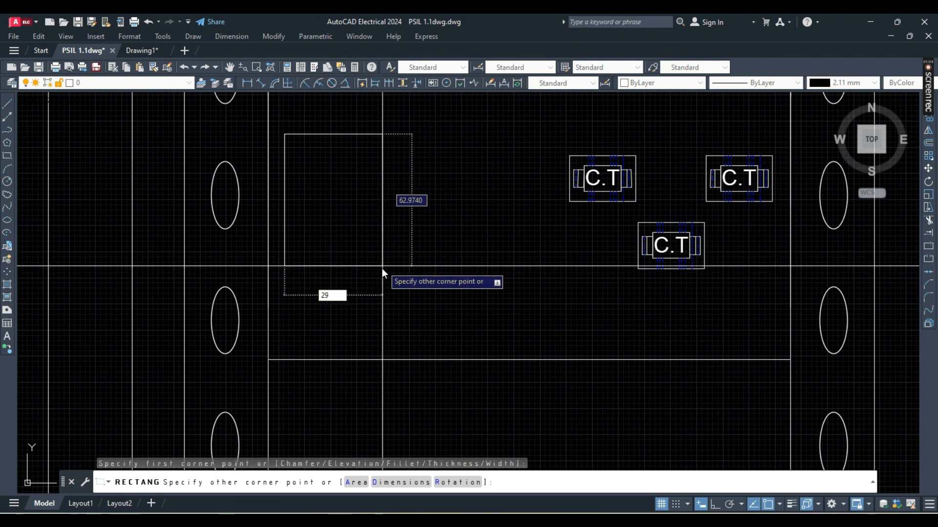
pyautogui.press('Tab')
pyautogui.write('71')
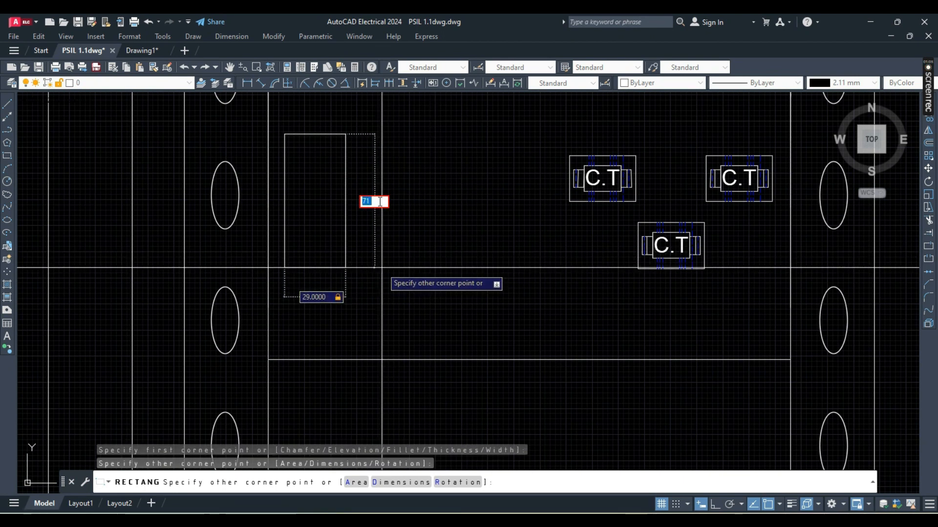
pyautogui.press('Return')
# Move the 29 by 71 rectangle across the mounting plate, closer to the C.T symbols.
pyautogui.click(336, 191)
pyautogui.click(354, 204)
pyautogui.write('m')
pyautogui.press('Return')
pyautogui.click(312, 230)
pyautogui.click(461, 243)
# Switch to Calculator and divide the rectangle's width of 29 by 4, then return to the drawing.
pyautogui.scroll(4, 461, 243)
pyautogui.moveTo(460, 196); pyautogui.dragTo(469, 236, button='middle')
pyautogui.click(586, 127)
pyautogui.click(541, 178)
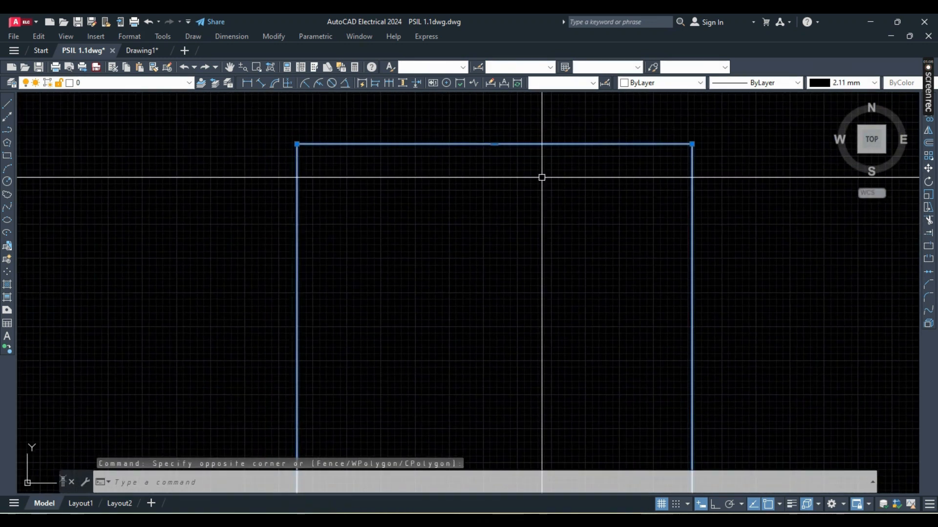
pyautogui.press('super')
pyautogui.write('CAlculator')
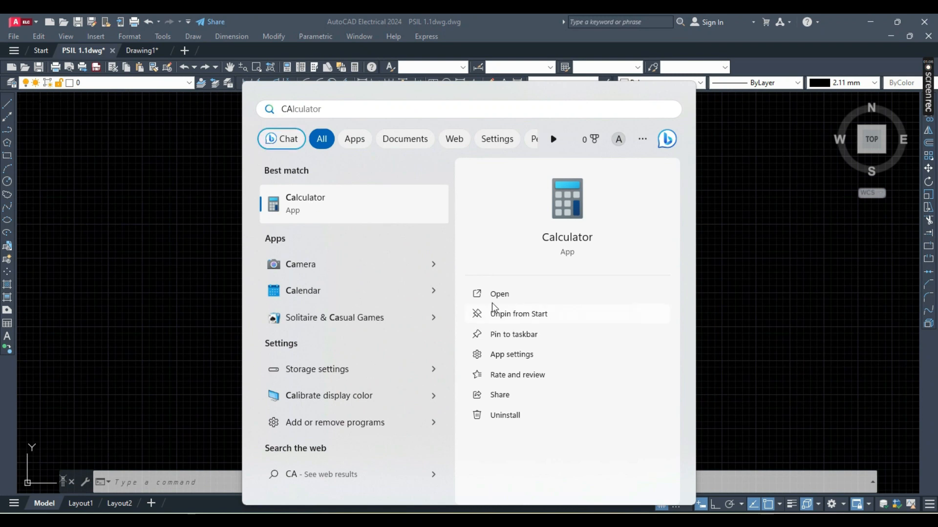
pyautogui.click(495, 294)
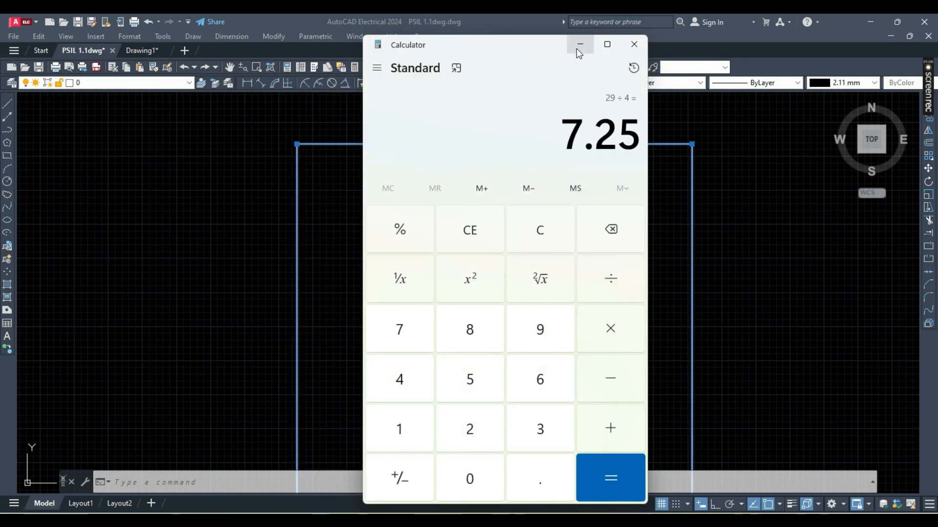
pyautogui.click(579, 49)
pyautogui.press('Escape')
# Draw a polyline from the rectangle's upper left corner 10 down its side and straight across to the opposite side.
pyautogui.moveTo(357, 165); pyautogui.dragTo(394, 163, button='middle')
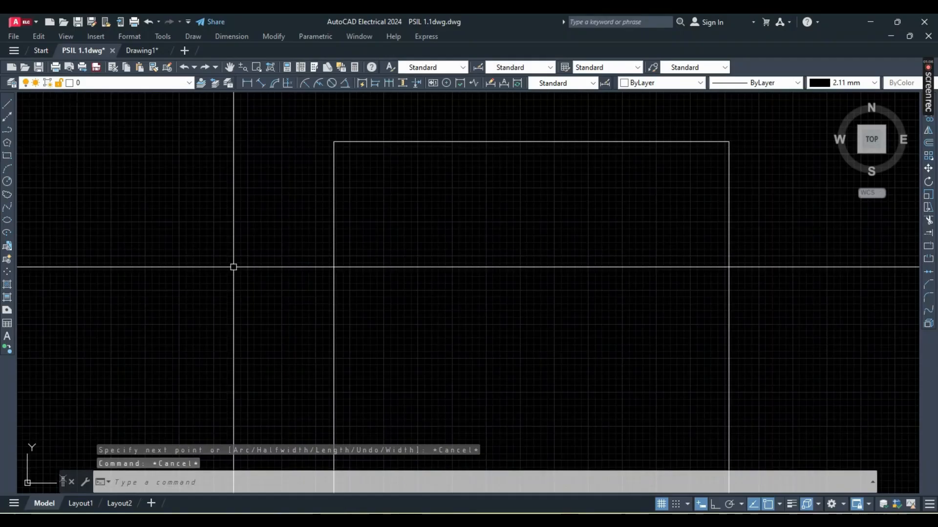
pyautogui.click(7, 130)
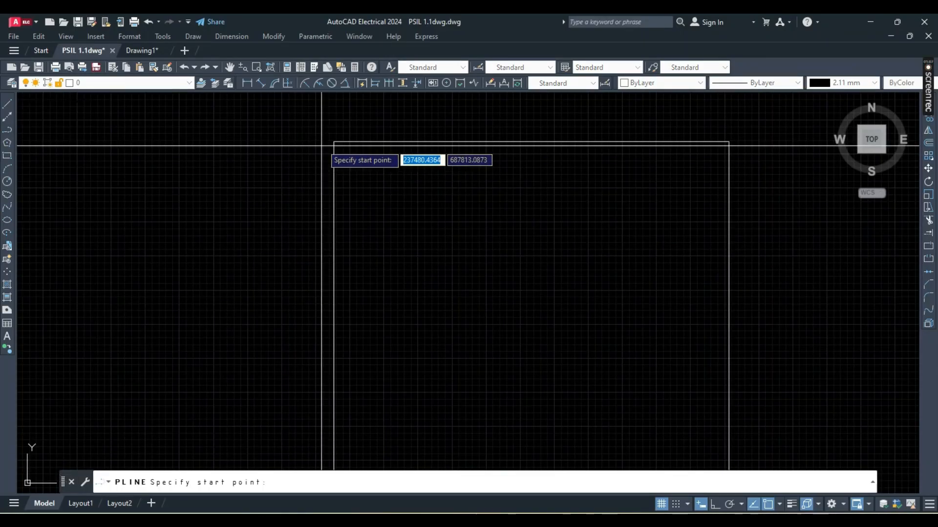
pyautogui.click(334, 142)
pyautogui.press('F8')
pyautogui.write('10')
pyautogui.press('Return')
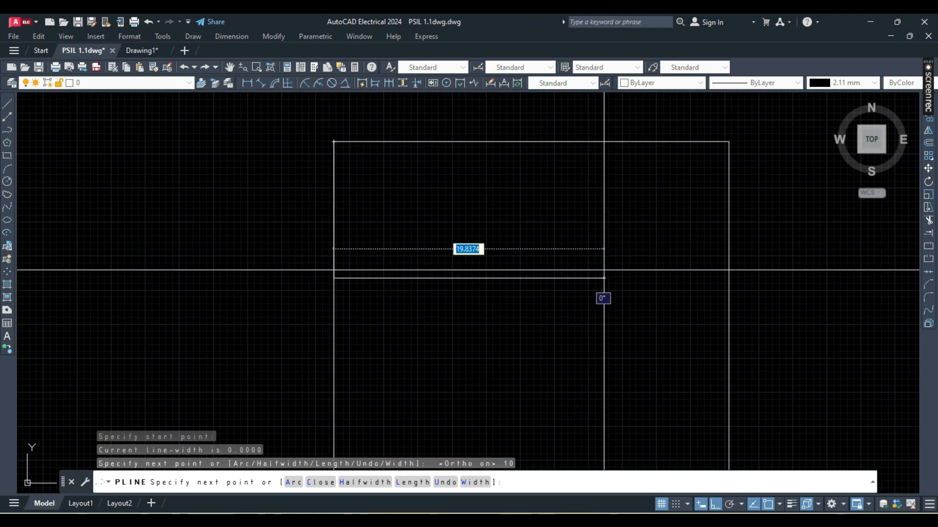
pyautogui.click(729, 278)
pyautogui.press('Escape')
# Draw a polyline from the upper left corner 7.25 along the top edge and down to the horizontal dividing line.
pyautogui.scroll(-6, 458, 238)
pyautogui.moveTo(462, 282); pyautogui.dragTo(549, 415, button='middle')
pyautogui.scroll(6, 548, 400)
pyautogui.moveTo(647, 453)
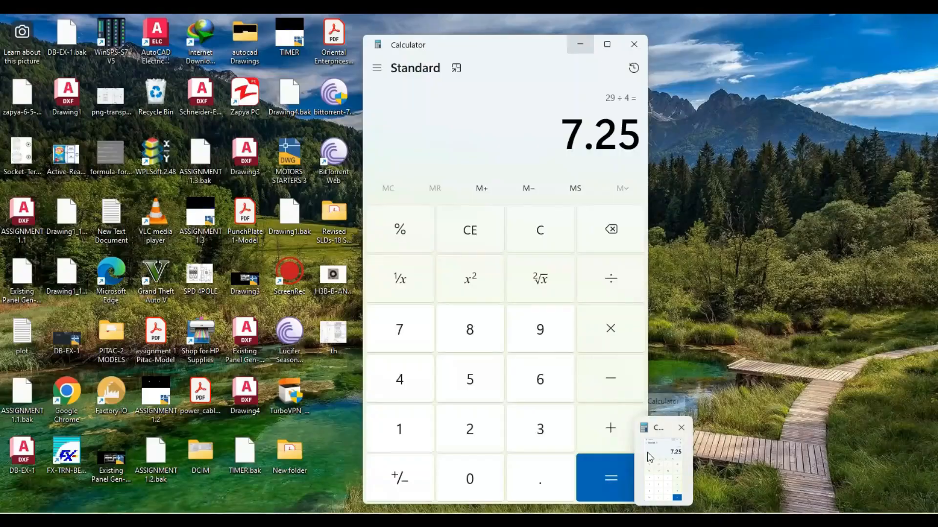
pyautogui.press('Return')
pyautogui.click(397, 171)
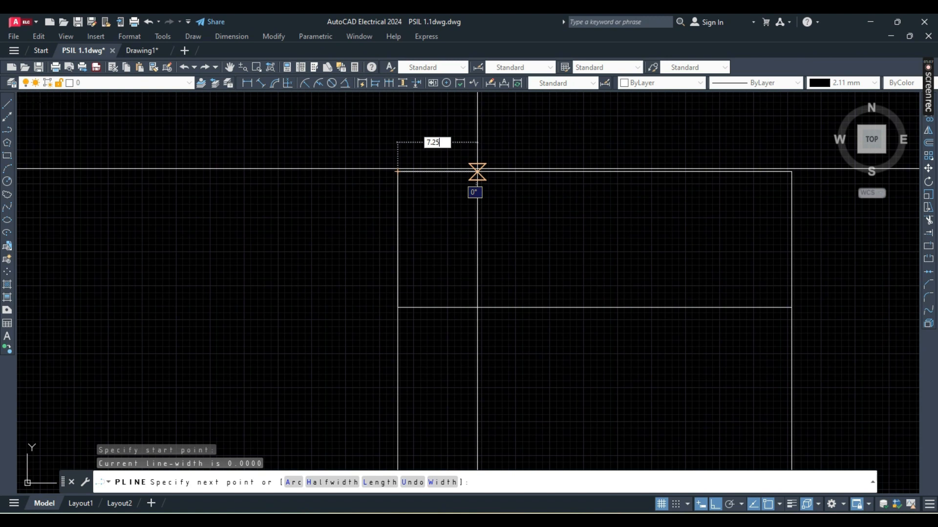
pyautogui.write('7.25')
pyautogui.press('Return')
pyautogui.click(495, 307)
pyautogui.press('Escape')
# Copy the cell divider polyline along the top edge to divide the upper band into four equal cells.
pyautogui.write('c')
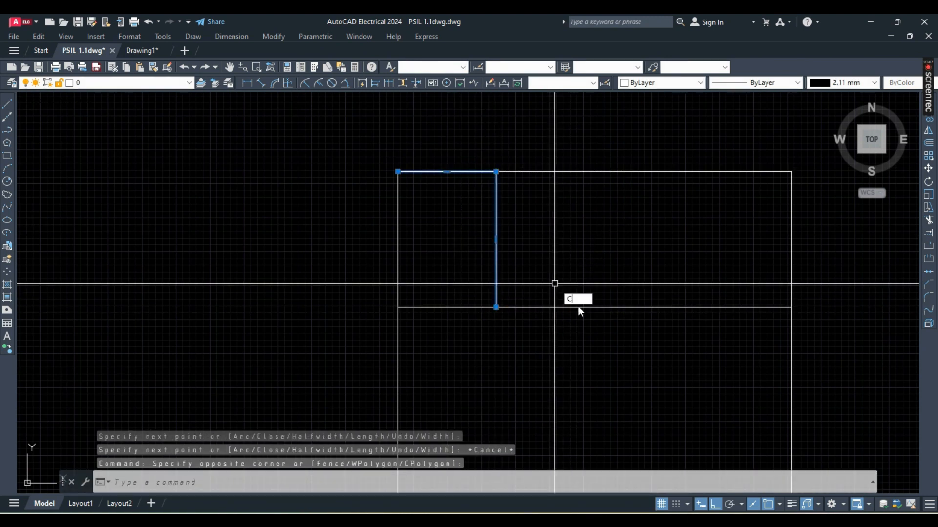
pyautogui.write('o')
pyautogui.press('Return')
pyautogui.click(397, 171)
pyautogui.click(595, 171)
pyautogui.press('Escape')
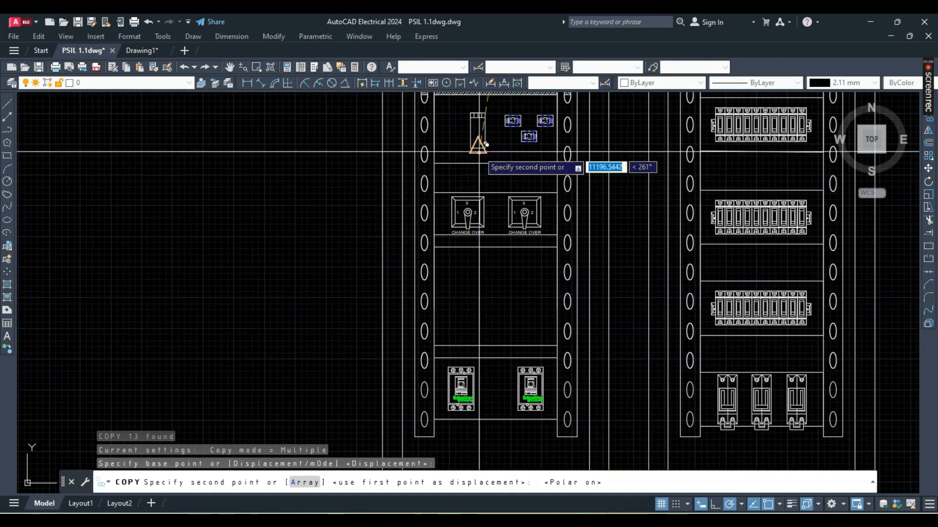
# Place a copy of the terminal screw symbol in the second cell of the upper band.
pyautogui.scroll(3, 519, 127)
pyautogui.scroll(5, 519, 121)
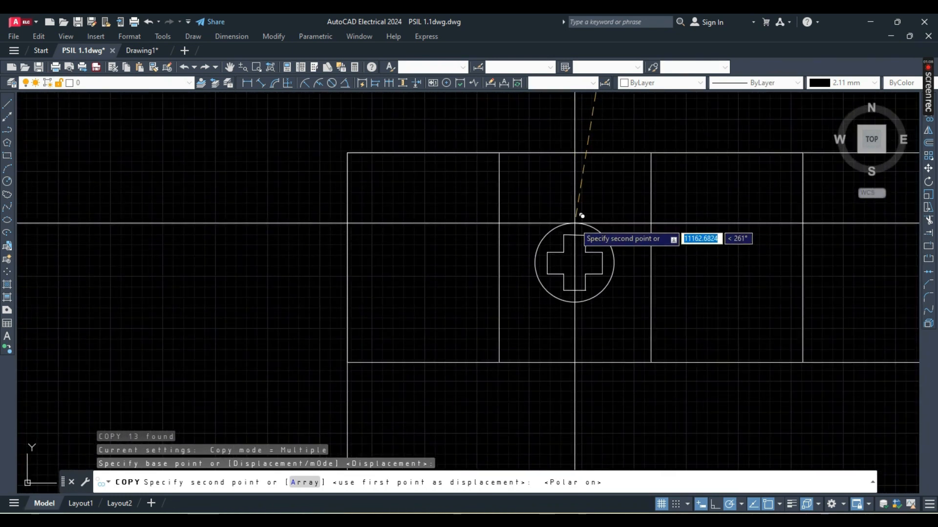
pyautogui.scroll(2, 581, 216)
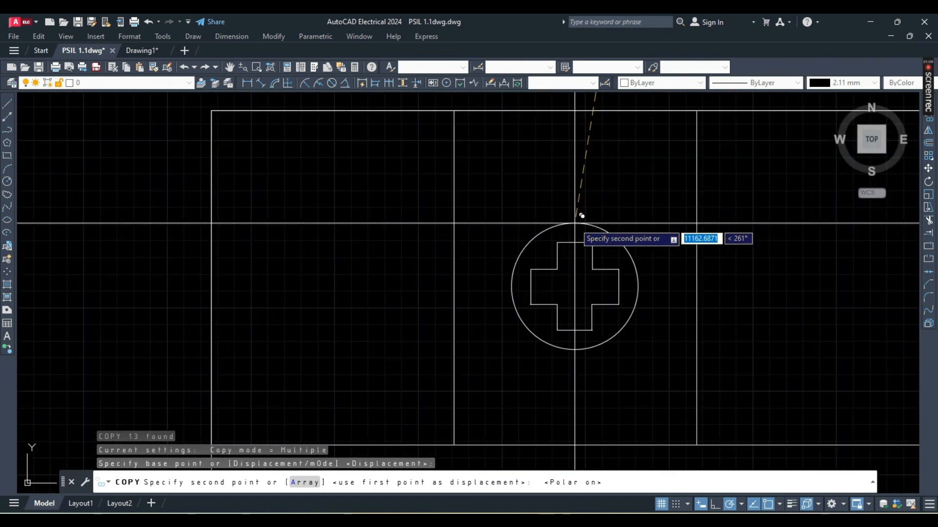
pyautogui.press('Escape')
# Copy the screw symbol from the second cell into the third and fourth cells of the upper band.
pyautogui.click(644, 205)
pyautogui.click(592, 379)
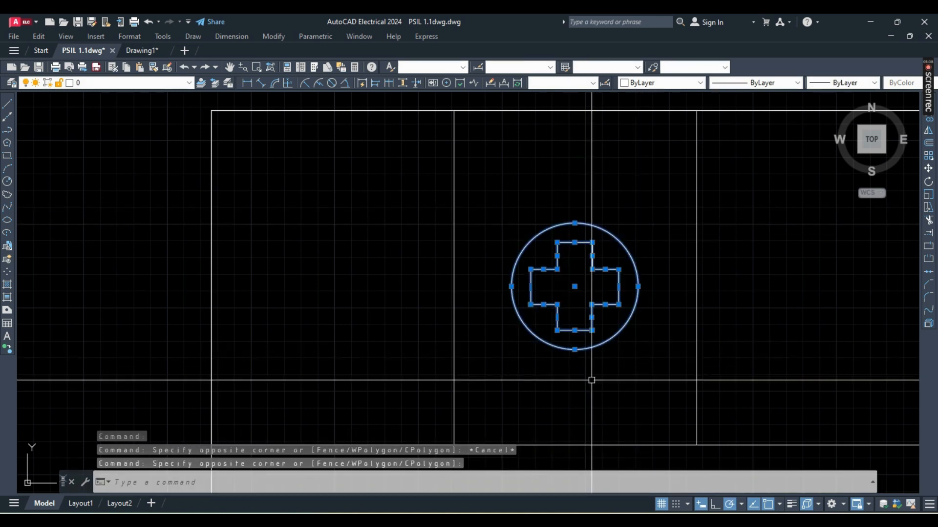
pyautogui.write('co')
pyautogui.press('Return')
pyautogui.click(454, 111)
pyautogui.click(697, 110)
pyautogui.moveTo(717, 147); pyautogui.dragTo(209, 241, button='middle')
pyautogui.click(431, 204)
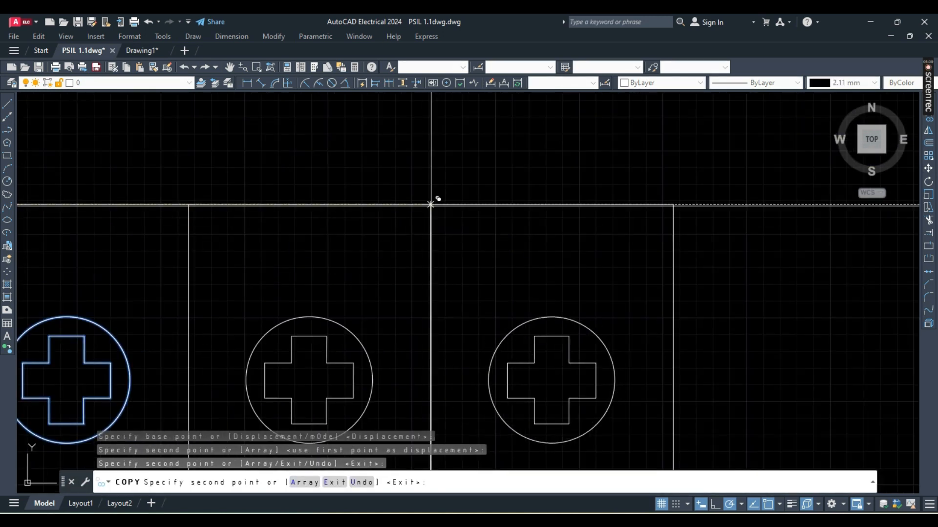
# Place copies of the screw symbol in a row of four below the upper band.
pyautogui.scroll(-2, 720, 410)
pyautogui.moveTo(720, 410); pyautogui.dragTo(674, 199, button='middle')
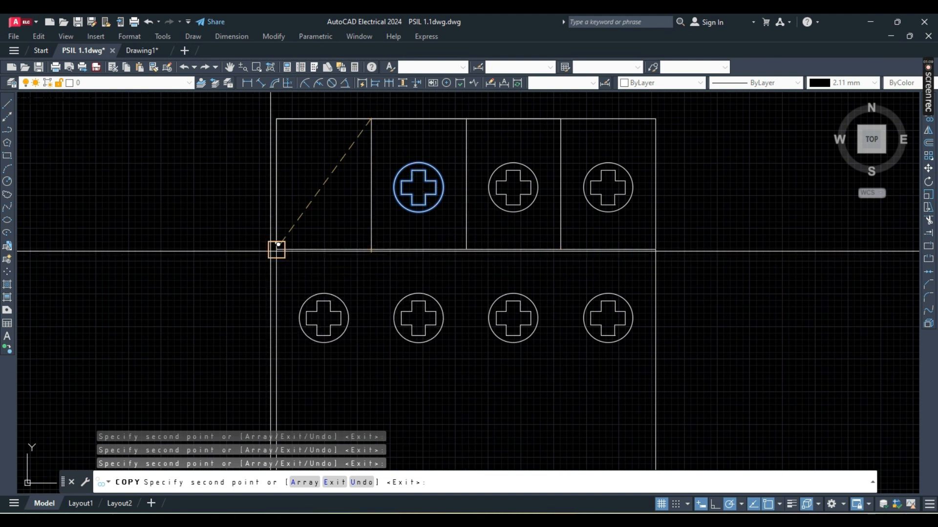
pyautogui.click(266, 253)
pyautogui.press('Escape')
# Draw a vertical polyline from the top edge just inside the right side of the last upper cell.
pyautogui.scroll(-3, 401, 299)
pyautogui.moveTo(484, 370); pyautogui.dragTo(588, 380, button='middle')
pyautogui.moveTo(663, 519)
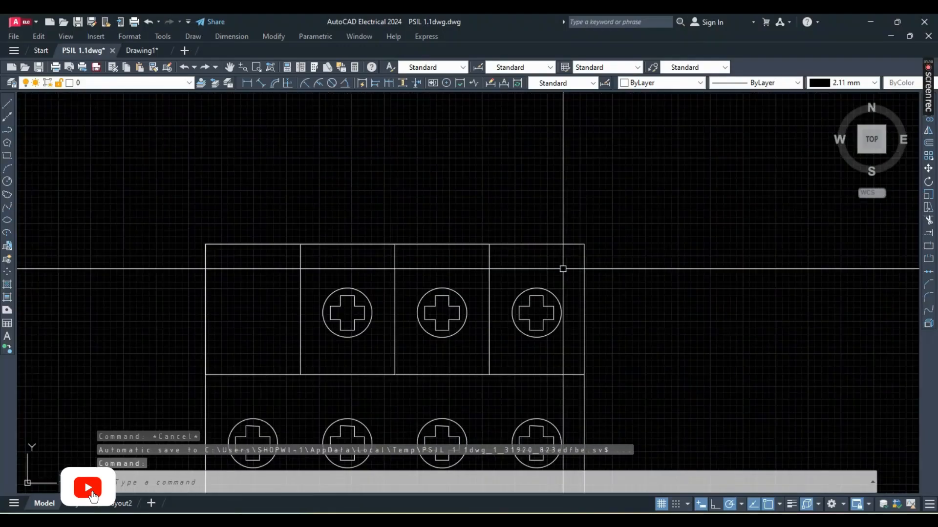
pyautogui.scroll(2, 577, 229)
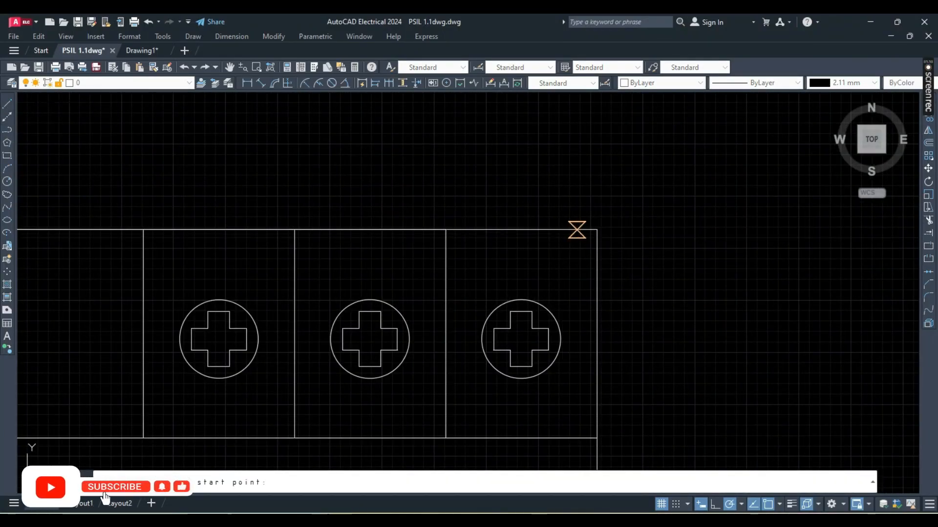
pyautogui.click(577, 230)
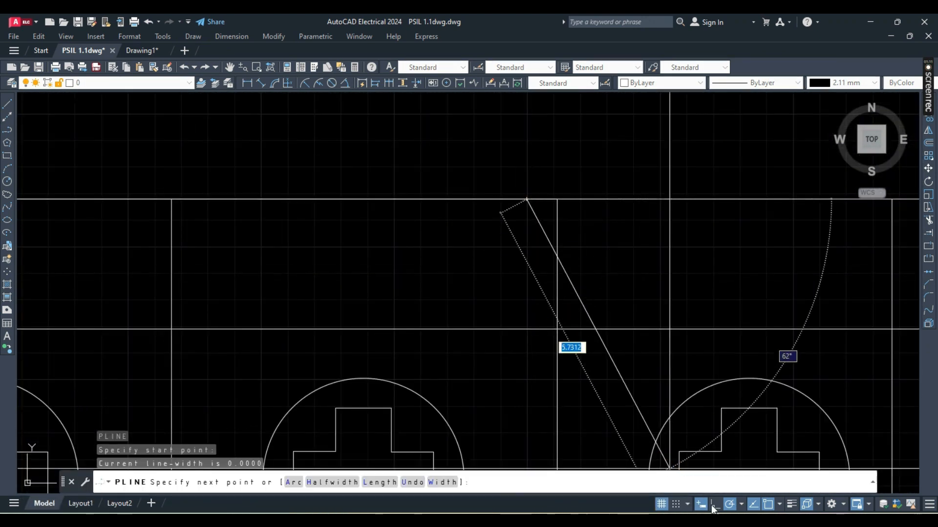
# Draw short vertical lines equally spaced on both sides of the third cell divider, from the top edge to the strip line.
pyautogui.press('F8')
pyautogui.click(525, 327)
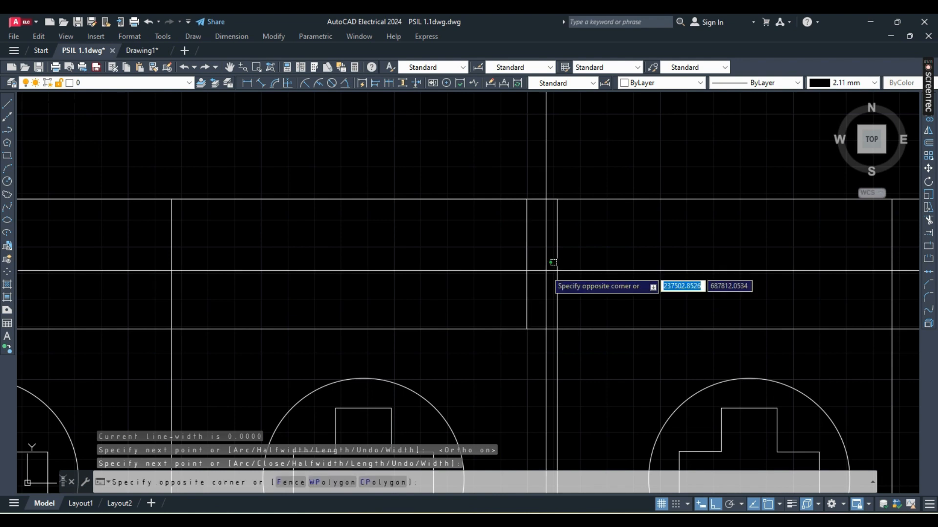
pyautogui.press('Escape')
pyautogui.press('Return')
pyautogui.click(557, 200)
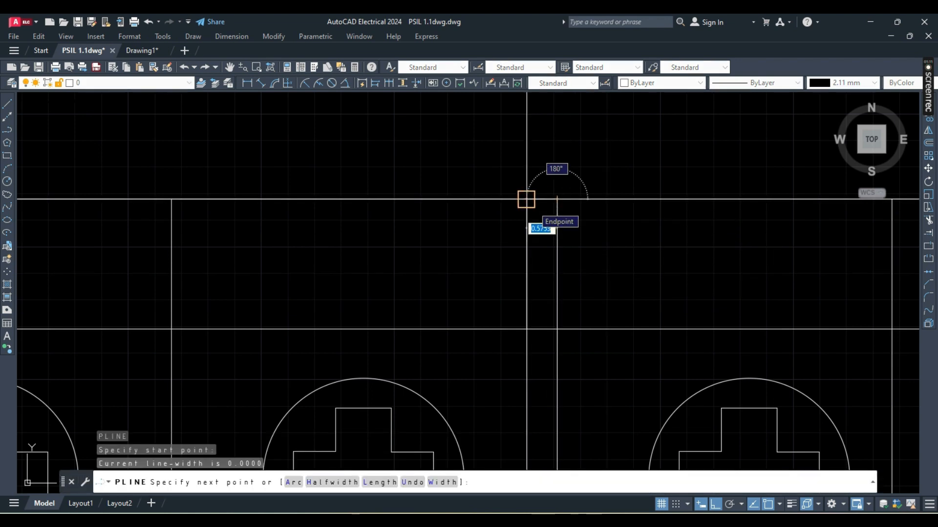
pyautogui.click(588, 199)
pyautogui.click(588, 329)
pyautogui.press('Escape')
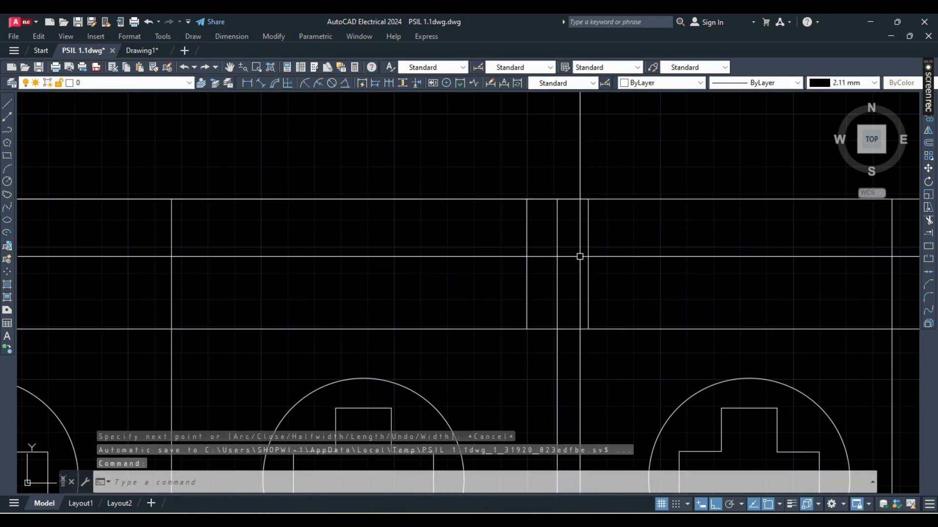
# Trim the third divider's segment between the two short vertical lines in the top strip.
pyautogui.scroll(-5, 569, 459)
pyautogui.scroll(5, 550, 271)
pyautogui.write('tr')
pyautogui.press('Return')
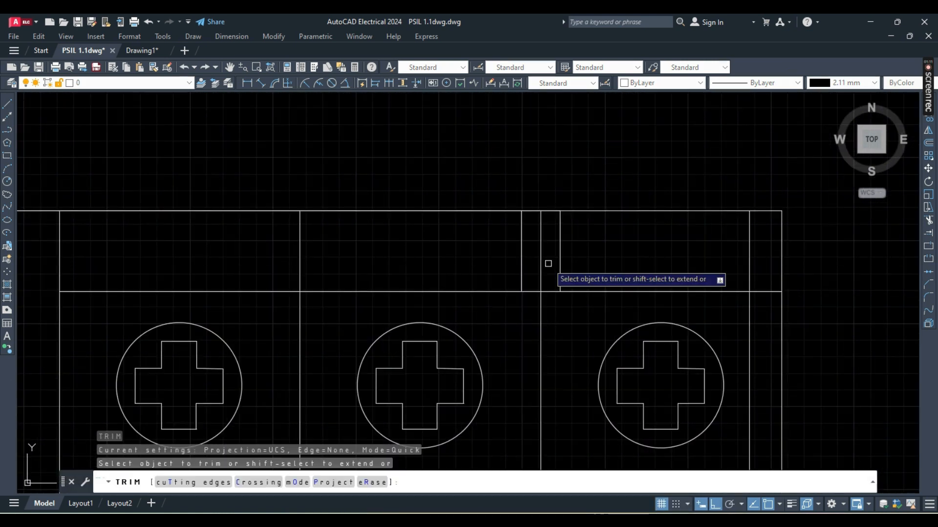
pyautogui.press('Escape')
# Copy the pair of short vertical lines onto the second and first cell dividers in the top strip.
pyautogui.click(505, 196)
pyautogui.click(610, 316)
pyautogui.write('c')
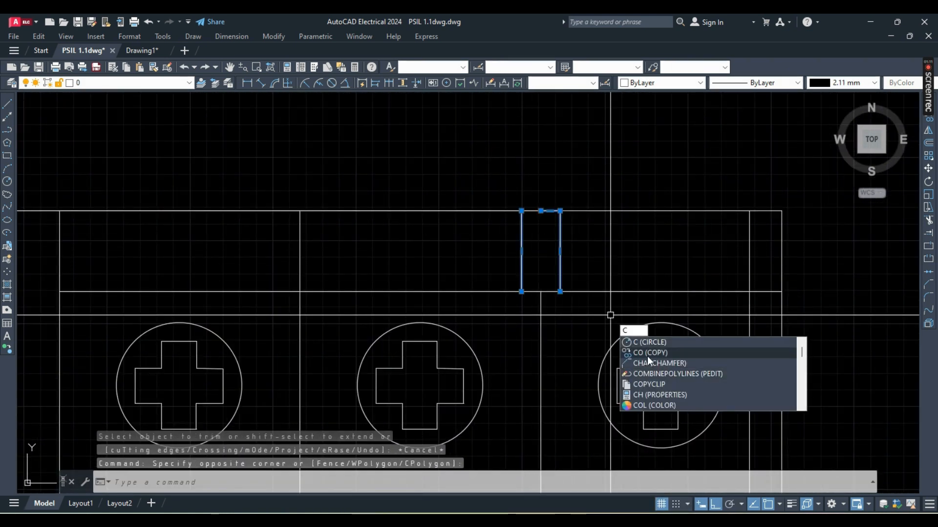
pyautogui.click(646, 355)
pyautogui.click(540, 291)
pyautogui.click(299, 291)
pyautogui.scroll(-1, 300, 292)
pyautogui.moveTo(300, 293); pyautogui.dragTo(460, 275, button='middle')
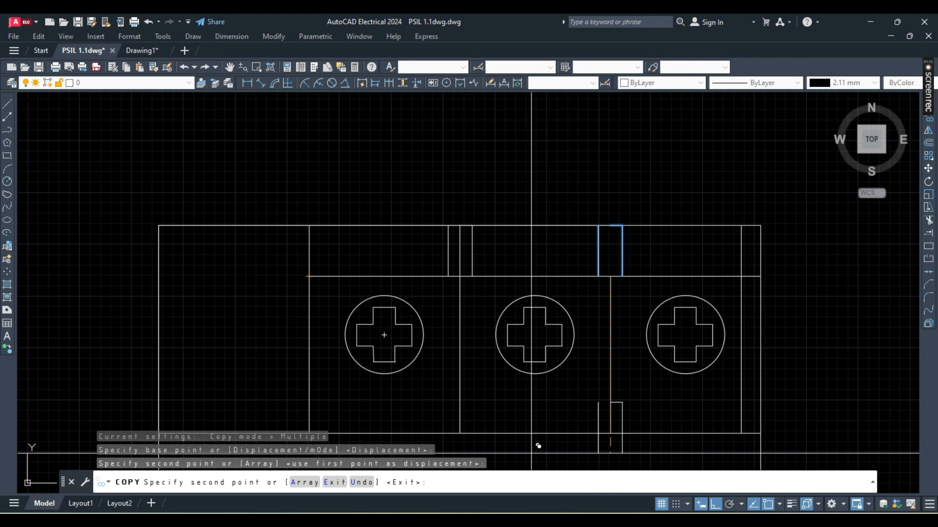
pyautogui.scroll(3, 319, 294)
pyautogui.click(325, 224)
pyautogui.press('Escape')
# Trim the surplus line segments around the first and second dividers in the top strip.
pyautogui.scroll(-2, 326, 230)
pyautogui.write('tr')
pyautogui.press('Return')
pyautogui.moveTo(544, 197); pyautogui.dragTo(574, 205)
pyautogui.scroll(-2, 590, 215)
pyautogui.moveTo(646, 207); pyautogui.dragTo(569, 165, button='middle')
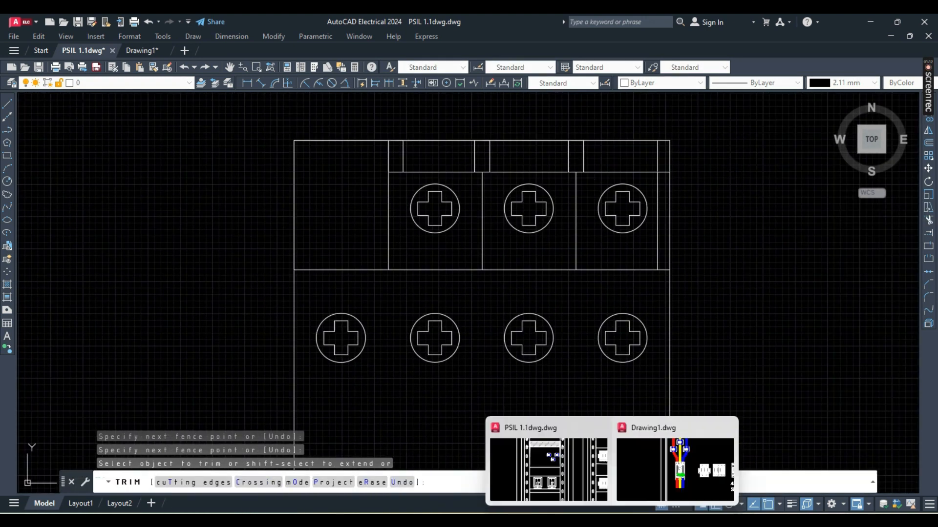
# Examine the terminal screw layout in the reference picture th.jpeg and return to the drawing.
pyautogui.moveTo(638, 518)
pyautogui.moveTo(634, 471)
pyautogui.scroll(3, 492, 328)
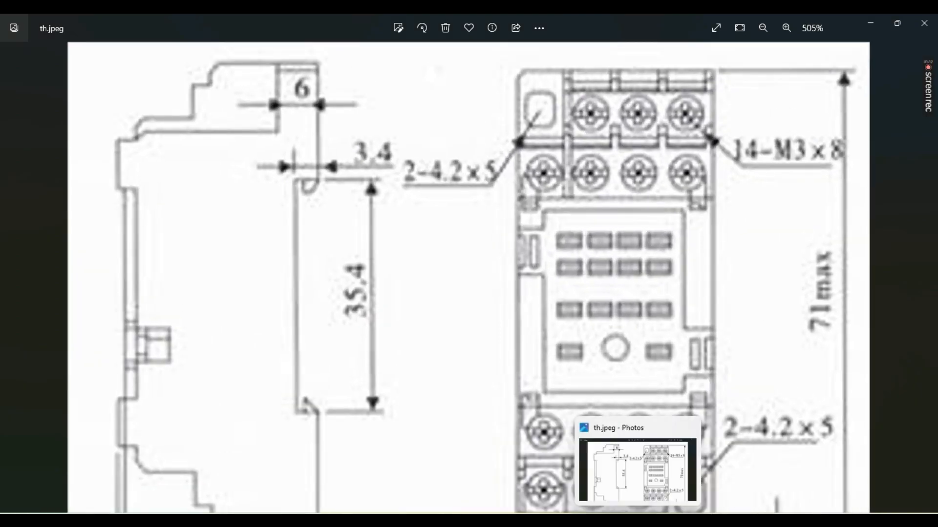
pyautogui.click(547, 466)
# Enlarge the screw symbol in the second upper cell with the Scale command.
pyautogui.click(286, 201)
pyautogui.click(448, 373)
pyautogui.write('sc')
pyautogui.press('Return')
pyautogui.click(363, 265)
pyautogui.click(379, 340)
pyautogui.click(282, 186)
pyautogui.click(465, 351)
pyautogui.scroll(-3, 460, 346)
pyautogui.press('Escape')
# Delete all the smaller screw symbols from the upper band and the lower row, keeping only the enlarged one.
pyautogui.scroll(3, 498, 328)
pyautogui.click(400, 251)
pyautogui.click(790, 408)
pyautogui.scroll(-3, 780, 163)
pyautogui.click(565, 259)
pyautogui.click(791, 318)
pyautogui.scroll(-3, 762, 313)
pyautogui.scroll(7, 686, 347)
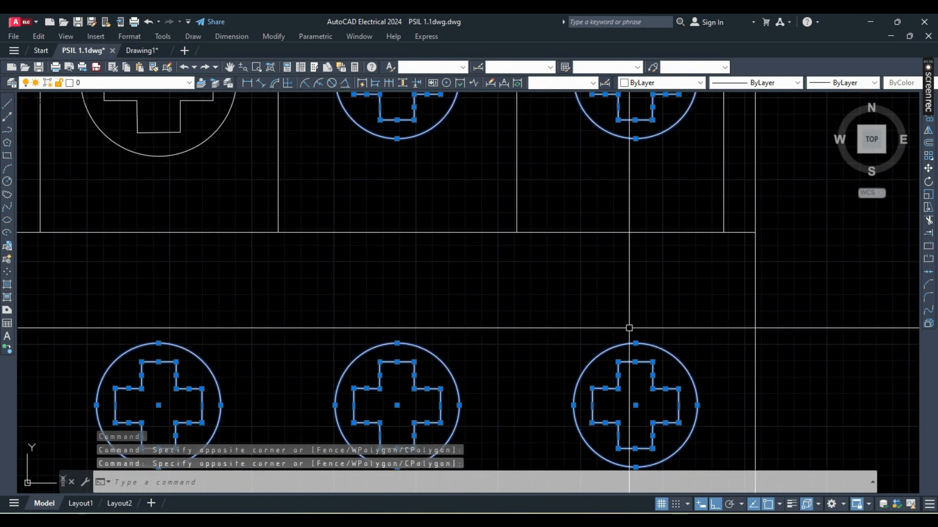
pyautogui.press('Delete')
pyautogui.scroll(-4, 404, 201)
pyautogui.scroll(4, 344, 215)
pyautogui.click(340, 232)
pyautogui.click(523, 393)
pyautogui.write('m')
pyautogui.press('Return')
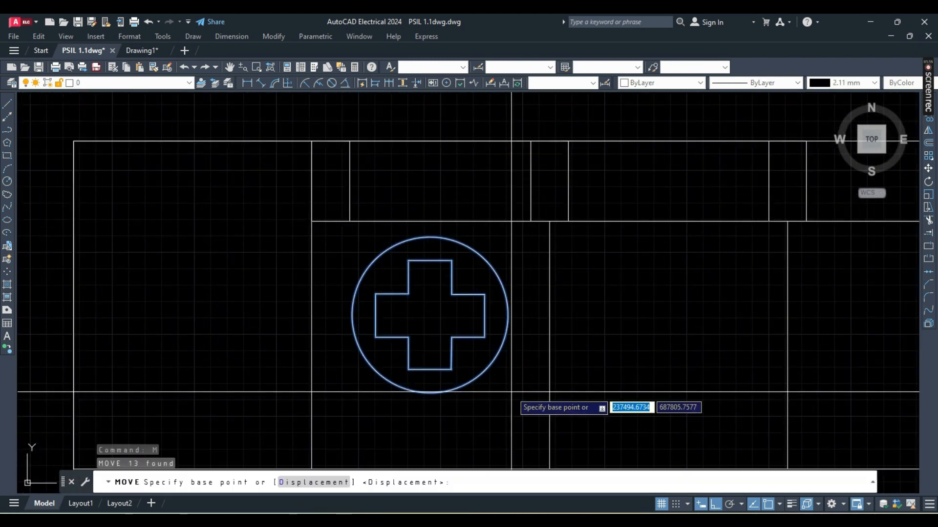
pyautogui.press('Escape')
# Copy the enlarged screw symbol into the third and fourth cells of the upper band.
pyautogui.click(328, 227)
pyautogui.click(519, 422)
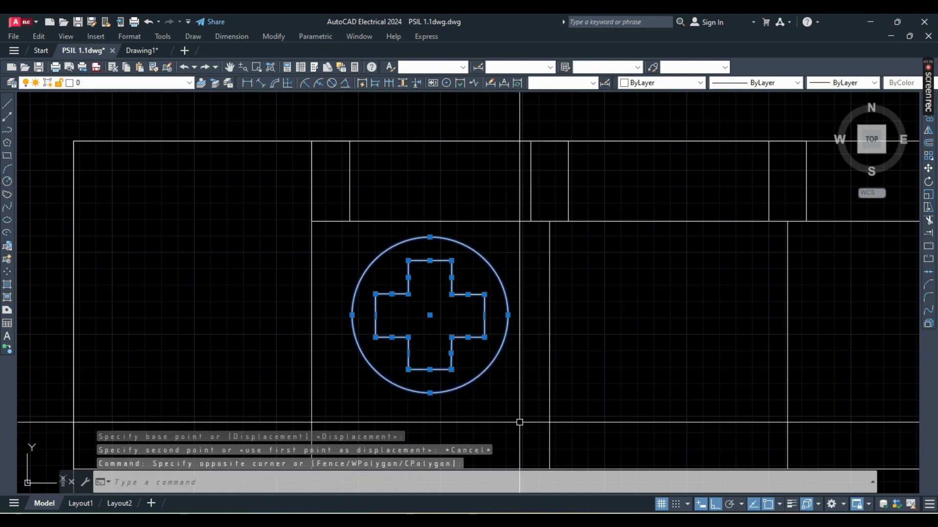
pyautogui.write('co')
pyautogui.press('Return')
pyautogui.click(311, 233)
pyautogui.click(549, 226)
pyautogui.click(786, 231)
pyautogui.moveTo(787, 231); pyautogui.dragTo(498, 174, button='middle')
pyautogui.scroll(-2, 498, 174)
pyautogui.press('F10')
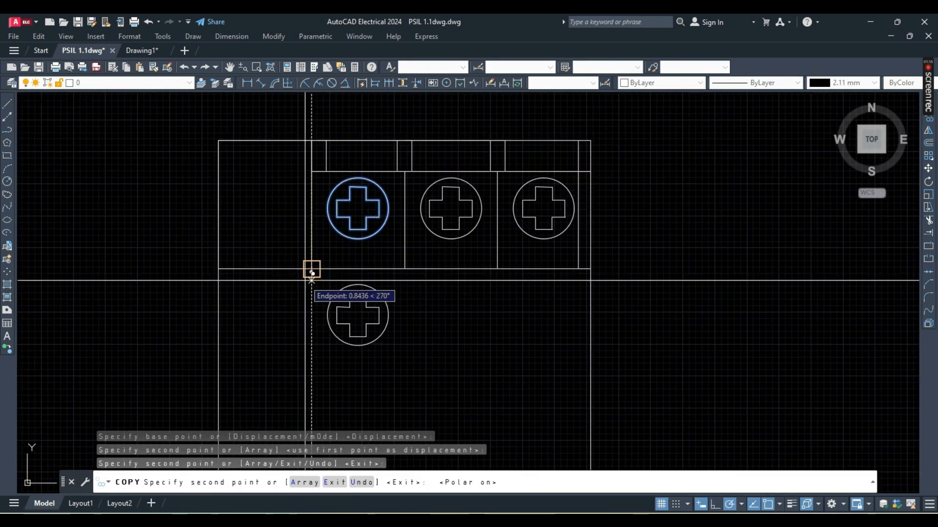
pyautogui.press('Escape')
# Copy the three enlarged screw symbols straight down to form the second row below the upper band.
pyautogui.click(324, 175)
pyautogui.click(596, 278)
pyautogui.write('co')
pyautogui.press('Return')
pyautogui.scroll(5, 325, 172)
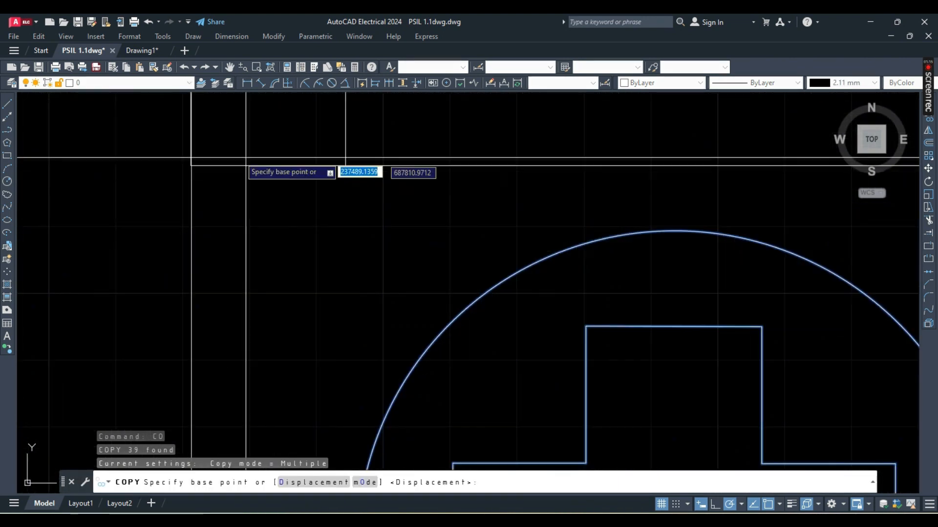
pyautogui.scroll(-5, 246, 157)
pyautogui.click(188, 189)
pyautogui.press('Escape')
# Copy the leftmost screw of the lower row one cell further left to complete a row of four.
pyautogui.click(189, 290)
pyautogui.click(279, 377)
pyautogui.write('co')
pyautogui.press('Return')
pyautogui.scroll(5, 111, 286)
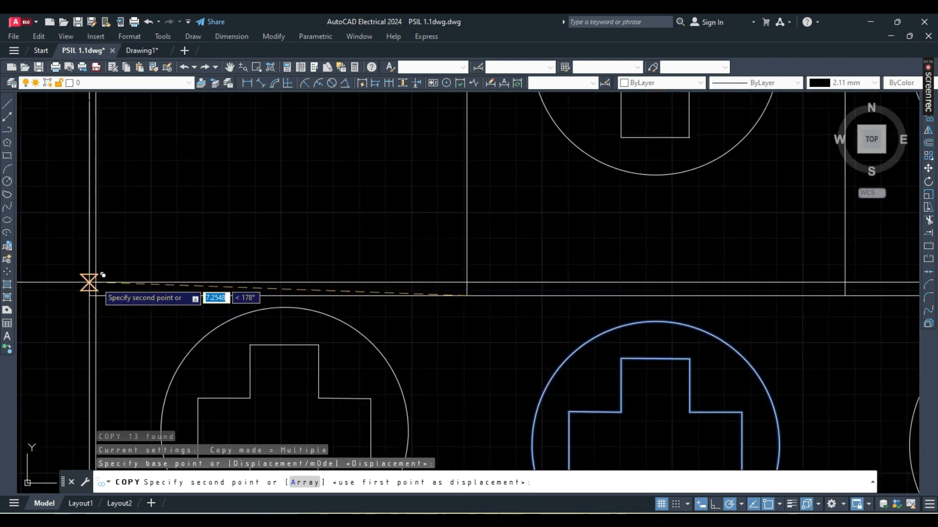
pyautogui.scroll(-5, 342, 195)
pyautogui.press('Escape')
pyautogui.scroll(5, 398, 196)
pyautogui.scroll(2, 398, 196)
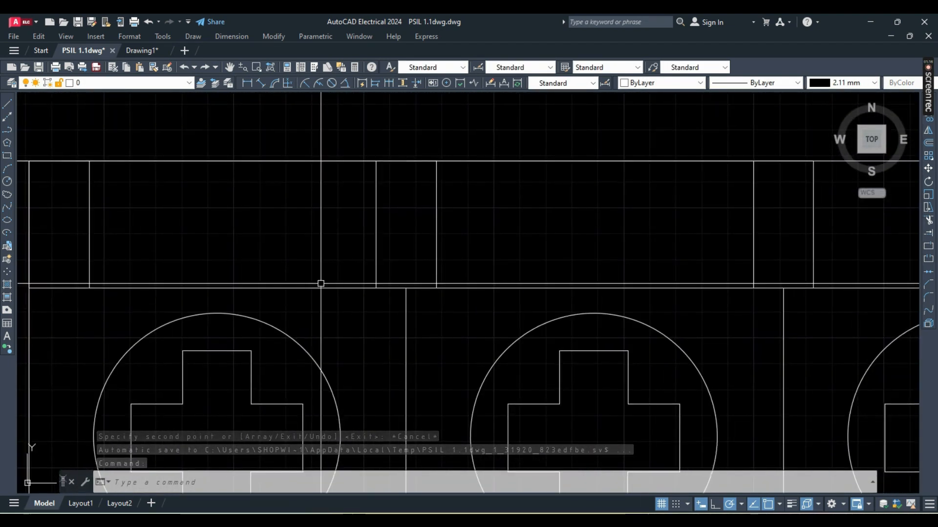
# Draw a shallow arc across the second narrow slot of the top band and trim its overhanging end.
pyautogui.click(7, 169)
pyautogui.click(375, 225)
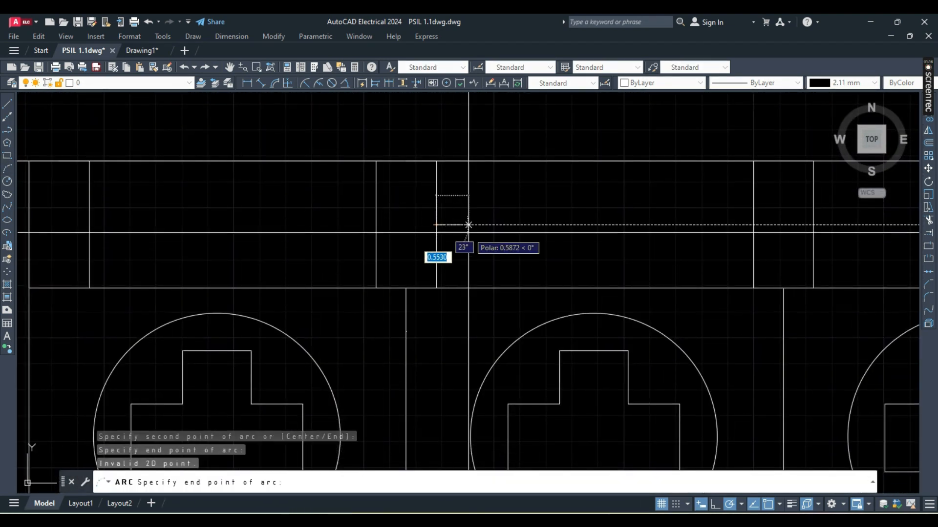
pyautogui.click(453, 240)
pyautogui.write('tr')
pyautogui.press('Return')
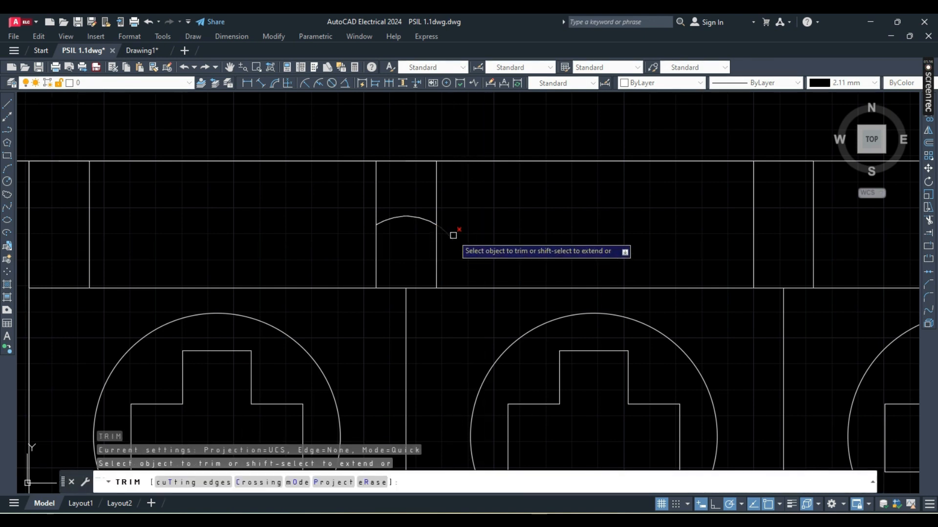
pyautogui.press('Escape')
# Copy the arc into the other narrow slots along the top band.
pyautogui.click(406, 216)
pyautogui.write('co')
pyautogui.press('Return')
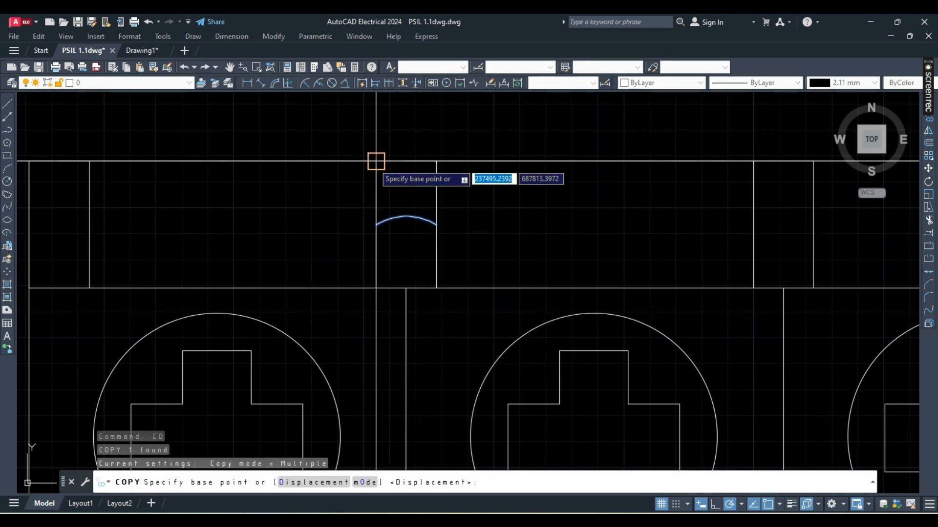
pyautogui.scroll(-1, 753, 161)
pyautogui.moveTo(753, 161); pyautogui.dragTo(147, 214, button='middle')
pyautogui.click(363, 213)
pyautogui.scroll(-1, 395, 236)
pyautogui.moveTo(374, 247); pyautogui.dragTo(846, 252, button='middle')
pyautogui.scroll(3, 426, 230)
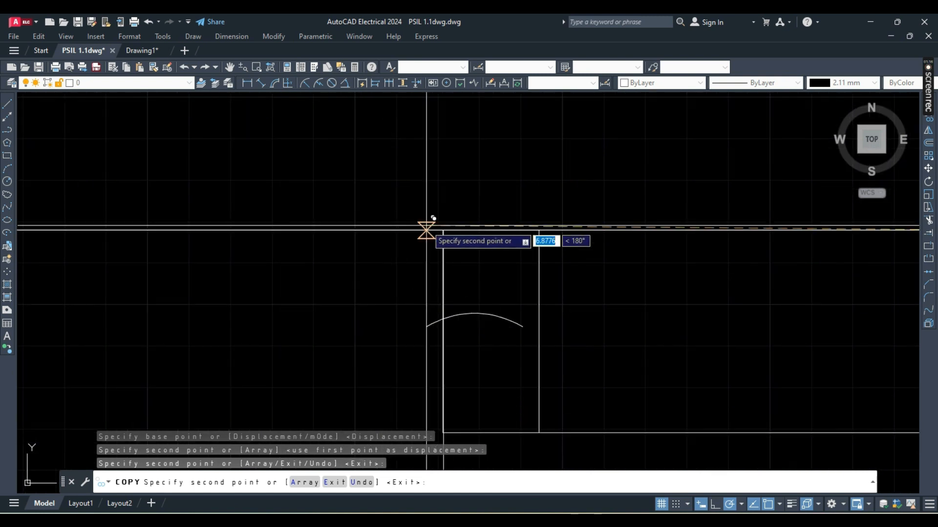
pyautogui.click(442, 228)
pyautogui.scroll(-2, 442, 228)
pyautogui.press('Escape')
# Draw horizontal polylines across the top band's wide cells, joining the ends of neighbouring arcs.
pyautogui.write('pl')
pyautogui.press('Return')
pyautogui.click(328, 189)
pyautogui.moveTo(504, 197); pyautogui.dragTo(174, 213, button='middle')
pyautogui.press('Return')
pyautogui.press('Return')
pyautogui.click(214, 204)
pyautogui.click(413, 204)
pyautogui.press('Return')
pyautogui.press('Return')
pyautogui.click(449, 204)
pyautogui.click(635, 205)
pyautogui.press('Return')
# Trim the last arc's overhang beyond the socket's right edge.
pyautogui.scroll(3, 685, 209)
pyautogui.write('tr')
pyautogui.press('Return')
pyautogui.moveTo(654, 205); pyautogui.dragTo(631, 174)
pyautogui.scroll(-2, 480, 210)
pyautogui.scroll(-1, 456, 220)
pyautogui.moveTo(456, 219); pyautogui.dragTo(368, 283, button='middle')
pyautogui.scroll(5, 407, 272)
pyautogui.press('Escape')
# Stretch the last arc's right end point down along the socket's right edge.
pyautogui.click(462, 206)
pyautogui.click(442, 254)
pyautogui.click(481, 248)
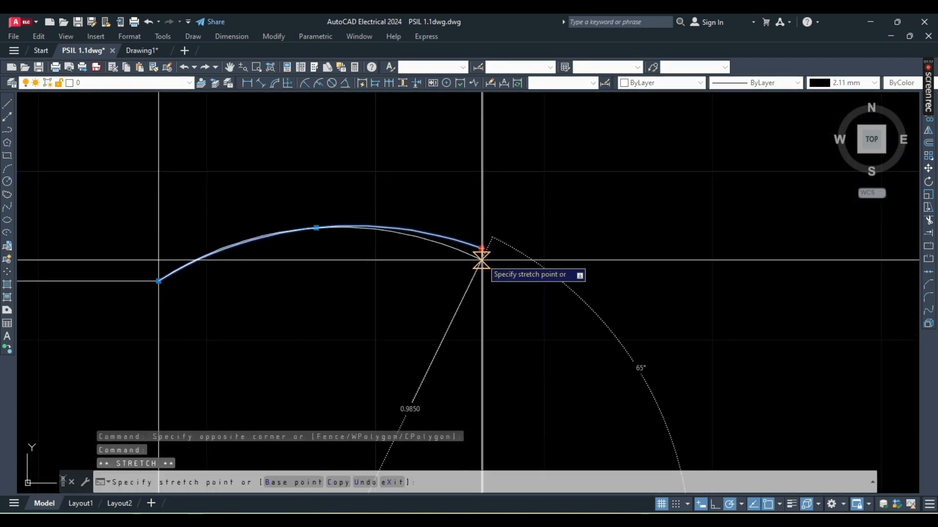
pyautogui.press('Escape')
pyautogui.scroll(-4, 483, 280)
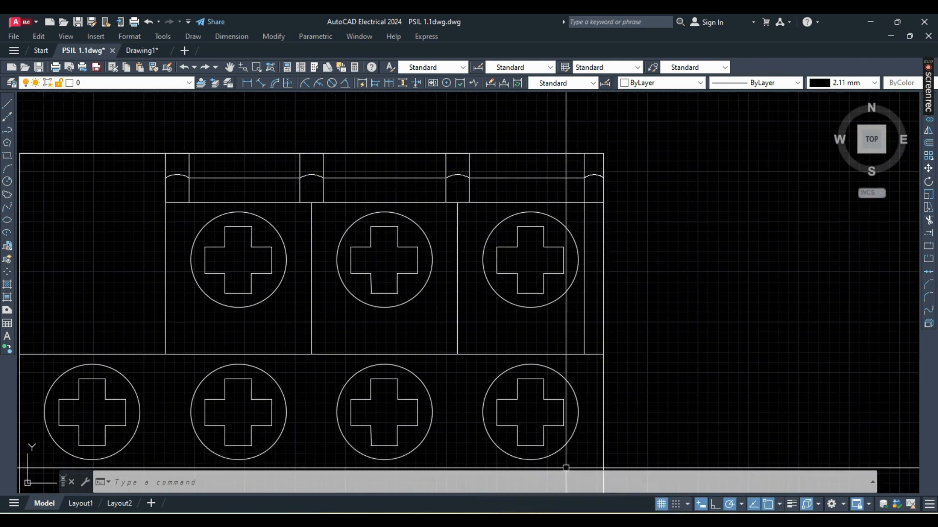
# Try to delete the vertical dividers between the upper screw cells.
pyautogui.moveTo(637, 515)
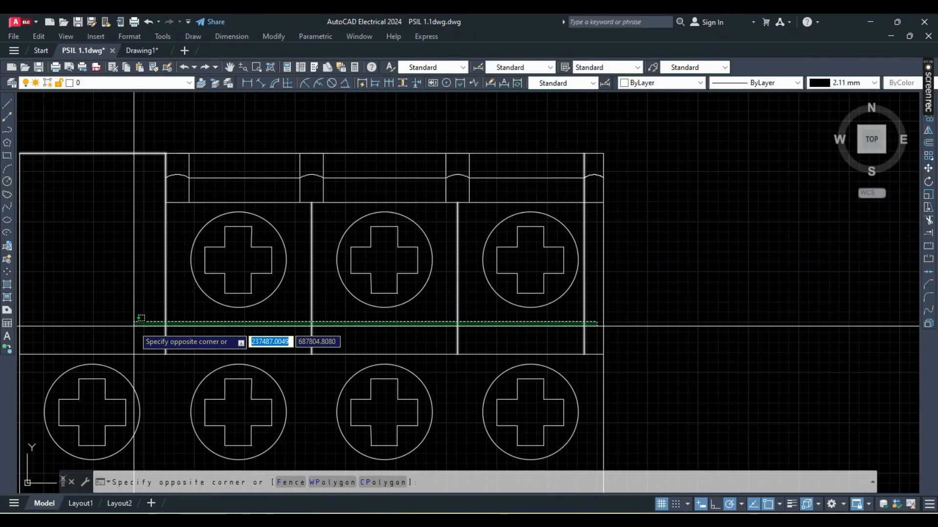
pyautogui.click(134, 325)
pyautogui.press('Delete')
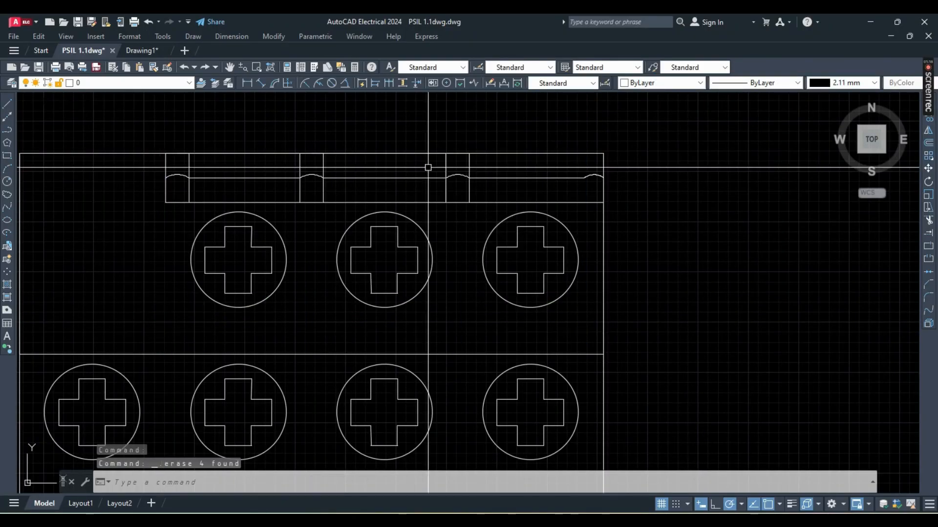
# Trim away the vertical dividers between the upper screws, keeping only their portions inside the top band.
pyautogui.write('tr')
pyautogui.press('Return')
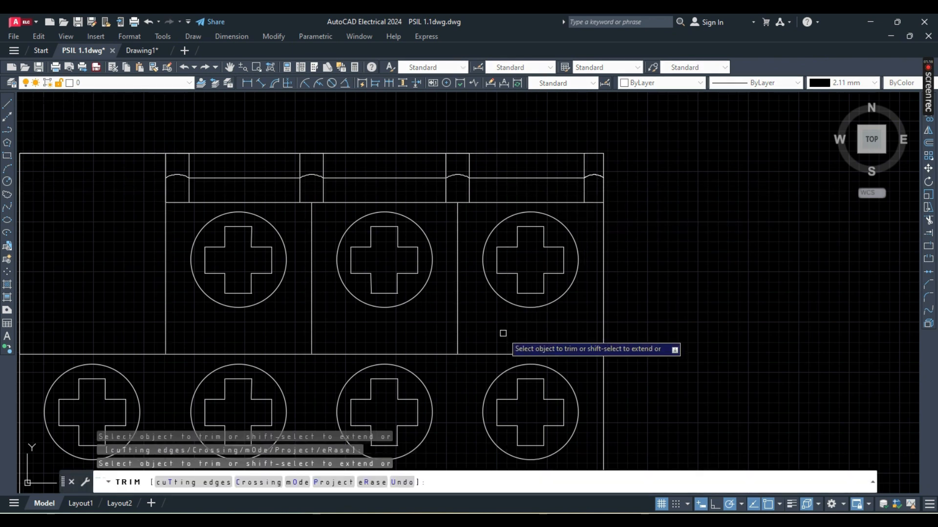
pyautogui.click(503, 334)
pyautogui.click(115, 314)
pyautogui.moveTo(344, 337); pyautogui.dragTo(427, 322, button='middle')
pyautogui.press('Escape')
# Copy the whole top band with its slots and arcs straight down by about 7.86 units, below the upper screws.
pyautogui.click(228, 127)
pyautogui.click(699, 205)
pyautogui.write('c')
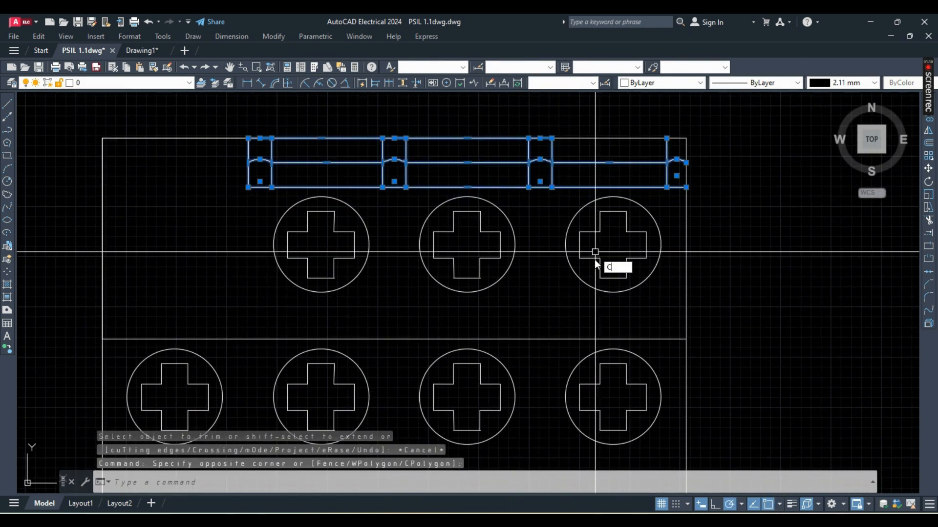
pyautogui.press('Return')
pyautogui.click(248, 138)
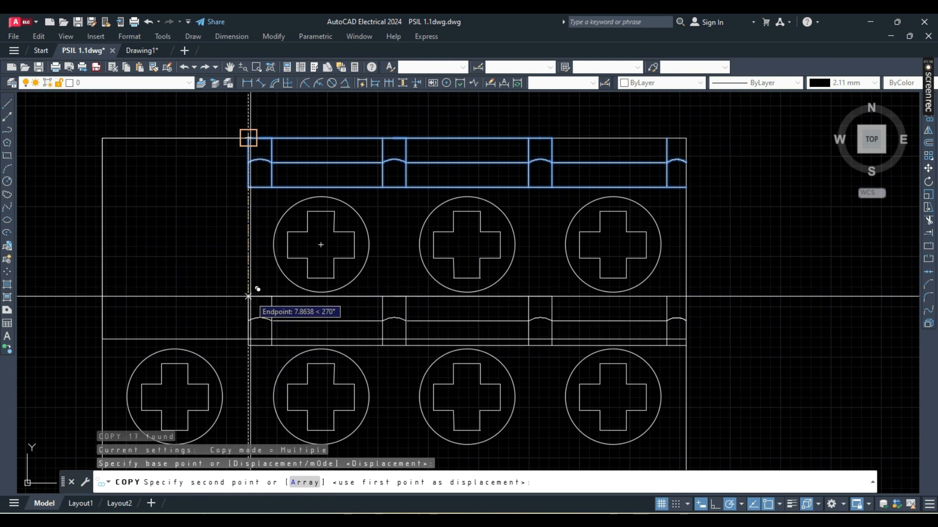
pyautogui.click(248, 297)
pyautogui.press('Return')
# Delete the top horizontal lines of the copied band and trim the short stubs left over its slots.
pyautogui.click(386, 296)
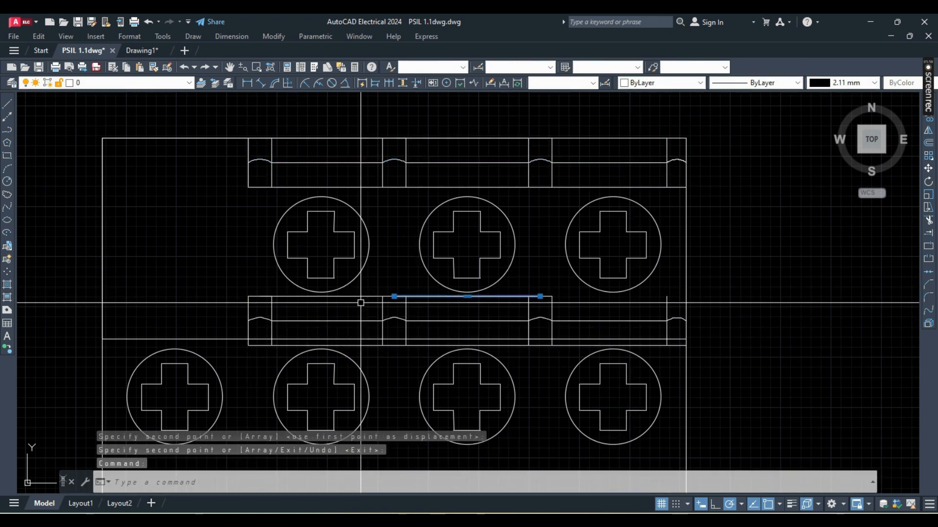
pyautogui.press('Escape')
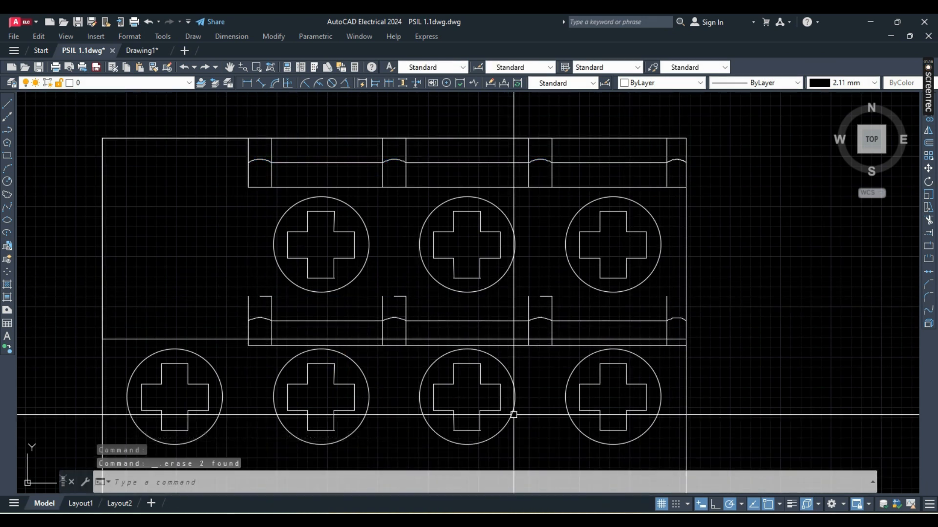
pyautogui.scroll(4, 400, 298)
pyautogui.write('tr')
pyautogui.press('Return')
pyautogui.click(405, 270)
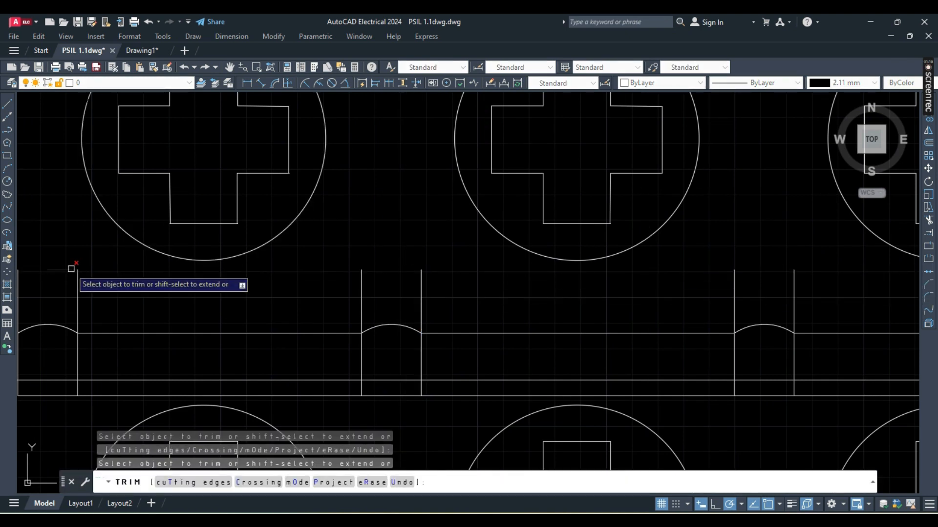
pyautogui.scroll(-2, 432, 311)
pyautogui.press('Return')
# Copy the lower band's arcs straight up to cap the open tops of its narrow slots.
pyautogui.click(406, 320)
pyautogui.click(858, 322)
pyautogui.write('co')
pyautogui.press('Return')
pyautogui.click(842, 324)
pyautogui.click(841, 286)
pyautogui.press('Escape')
# Draw a vertical polyline joining the top band's lower-left corner to the lower band's upper-left corner.
pyautogui.scroll(-2, 635, 303)
pyautogui.moveTo(369, 304)
pyautogui.mouseDown(button='middle')
pyautogui.moveTo(324, 320)
pyautogui.moveTo(288, 296)
pyautogui.mouseUp(button='middle')
pyautogui.click(7, 130)
pyautogui.click(265, 174)
pyautogui.click(265, 282)
pyautogui.press('Escape')
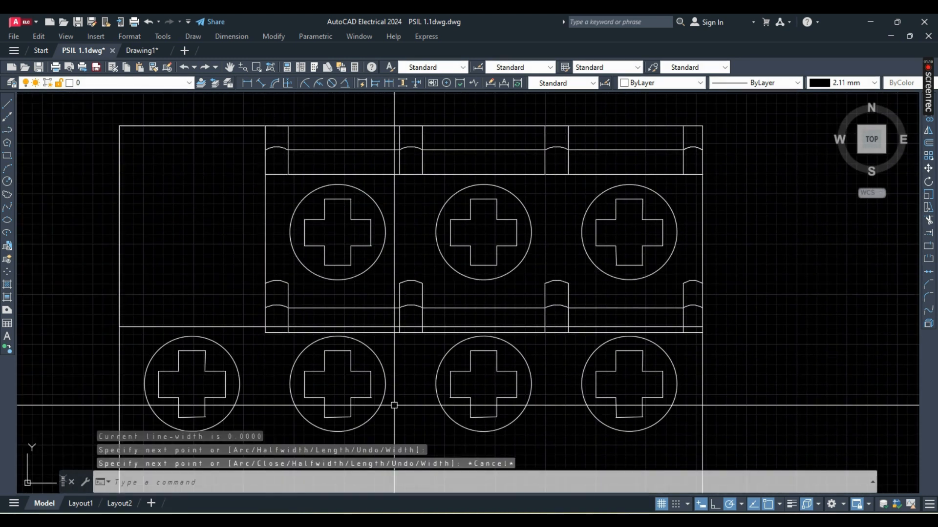
# Trim the horizontal lines inside the four narrow slots below the lower band's arcs.
pyautogui.write('tr')
pyautogui.press('Return')
pyautogui.moveTo(411, 320); pyautogui.dragTo(405, 345)
pyautogui.moveTo(555, 323); pyautogui.dragTo(554, 344)
pyautogui.moveTo(693, 317); pyautogui.dragTo(694, 342)
pyautogui.moveTo(281, 314); pyautogui.dragTo(279, 342)
# Draw a horizontal line extending the lower band's middle line to the socket's left edge.
pyautogui.click(5, 104)
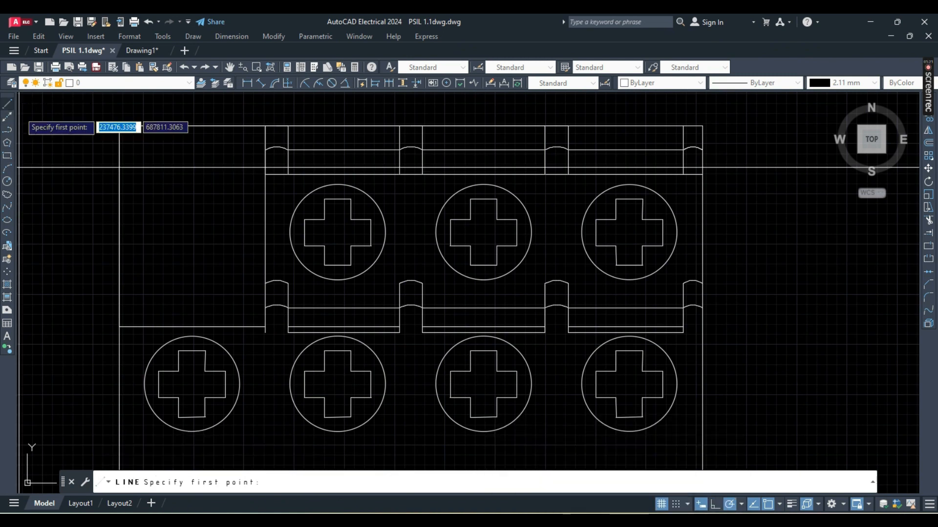
pyautogui.click(118, 308)
pyautogui.press('Return')
pyautogui.scroll(-1, 456, 439)
# Draw a tall rectangle inside the blank upper-left cell and move it so it is centred between the cell's sides.
pyautogui.click(7, 155)
pyautogui.scroll(2, 264, 276)
pyautogui.moveTo(244, 262); pyautogui.dragTo(252, 173, button='middle')
pyautogui.click(259, 154)
pyautogui.click(429, 362)
pyautogui.click(429, 362)
pyautogui.write('m')
pyautogui.press('Return')
pyautogui.click(344, 154)
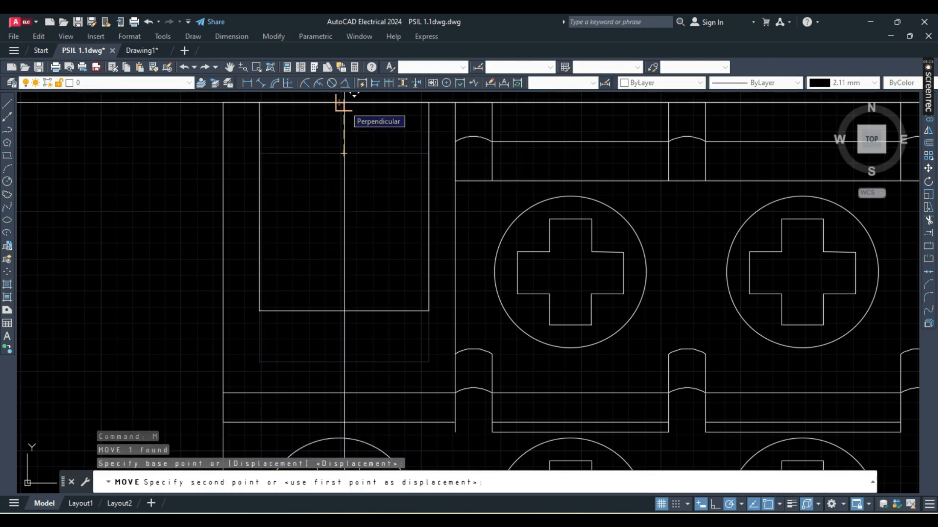
pyautogui.moveTo(343, 103); pyautogui.dragTo(408, 244, button='middle')
pyautogui.moveTo(404, 303)
pyautogui.mouseDown(button='middle')
pyautogui.moveTo(420, 350)
pyautogui.moveTo(390, 139)
pyautogui.mouseUp(button='middle')
pyautogui.click(380, 146)
# Set the fillet radius to 1 and round the rectangle's upper-right corner.
pyautogui.write('f')
pyautogui.press('Return')
pyautogui.write('R')
pyautogui.press('Return')
pyautogui.write('1')
pyautogui.press('Return')
pyautogui.click(465, 164)
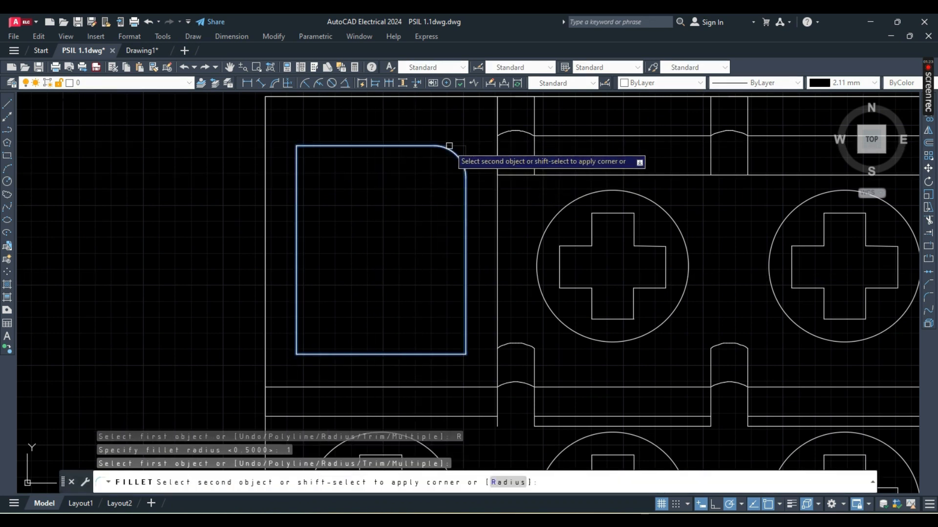
pyautogui.click(447, 146)
# Fillet the rectangle's remaining three corners with the same radius.
pyautogui.press('Return')
pyautogui.click(331, 145)
pyautogui.click(296, 168)
pyautogui.press('Return')
pyautogui.click(465, 327)
pyautogui.click(439, 355)
pyautogui.press('Return')
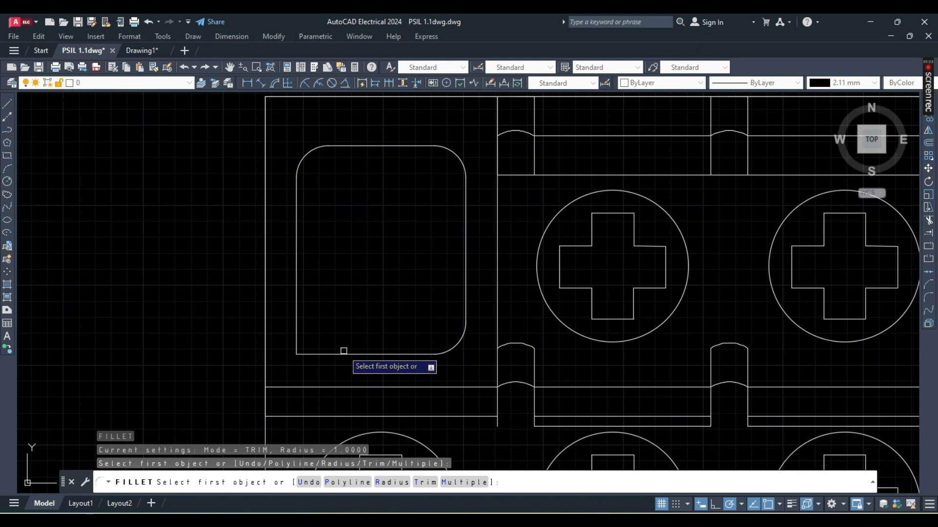
pyautogui.click(345, 355)
pyautogui.click(297, 313)
pyautogui.scroll(-2, 334, 297)
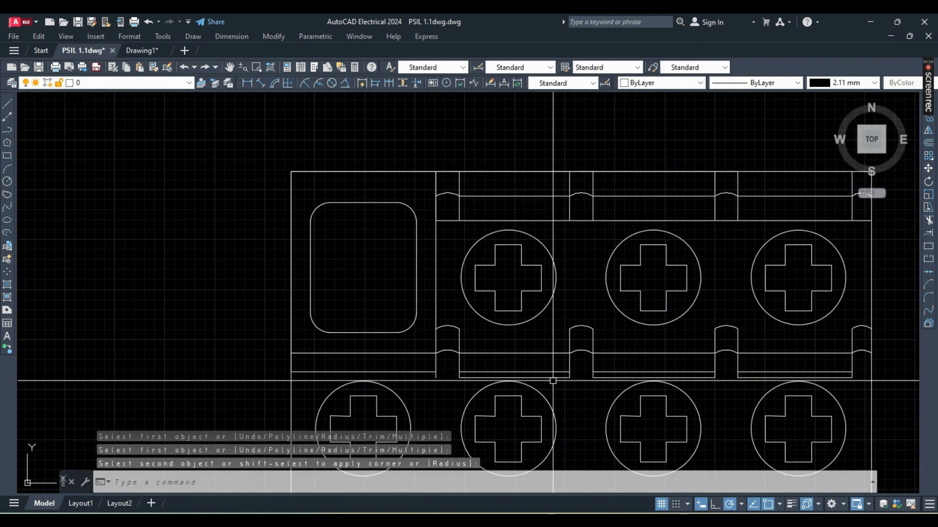
# Turn on Ortho and draw a horizontal line from the lower end of the blank cell's right divider to the socket's left edge.
pyautogui.scroll(6, 457, 384)
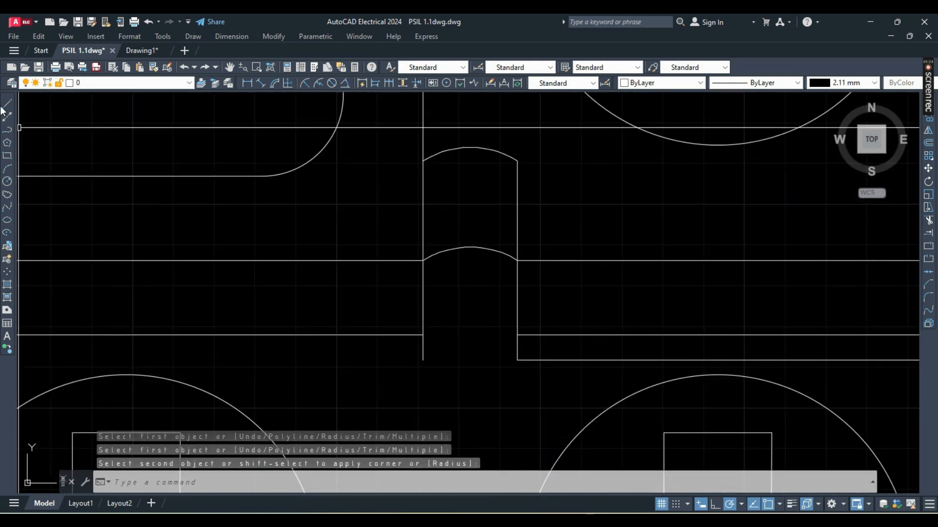
pyautogui.write('l')
pyautogui.press('Return')
pyautogui.click(715, 504)
pyautogui.click(423, 360)
pyautogui.scroll(-1, 423, 360)
pyautogui.moveTo(423, 360); pyautogui.dragTo(593, 349, button='middle')
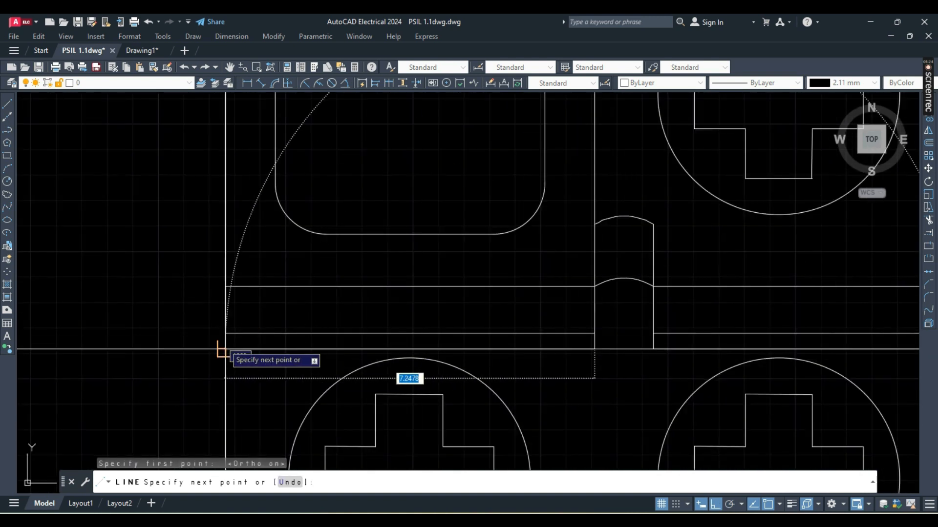
pyautogui.click(230, 342)
pyautogui.press('Return')
# Draw a narrow rectangular tab from lines, running down from the rightmost lower screw's circle and back up to it.
pyautogui.scroll(-1, 342, 352)
pyautogui.moveTo(466, 365); pyautogui.dragTo(202, 277, button='middle')
pyautogui.scroll(-4, 311, 148)
pyautogui.press('Return')
pyautogui.click(517, 274)
pyautogui.scroll(4, 534, 275)
pyautogui.scroll(6, 489, 211)
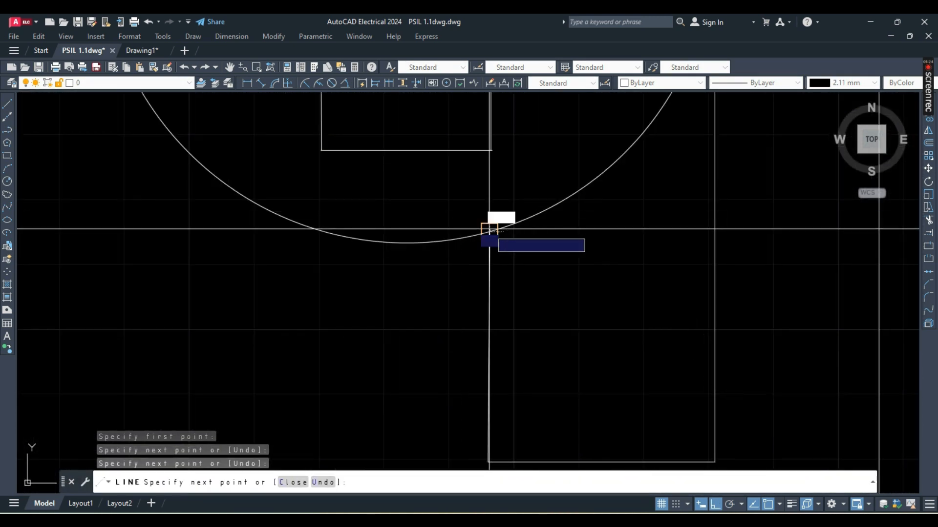
pyautogui.click(489, 231)
pyautogui.press('Return')
pyautogui.scroll(-4, 505, 272)
# Draw a horizontal line beneath the lower screw row from the socket's right edge to its left edge.
pyautogui.moveTo(627, 477)
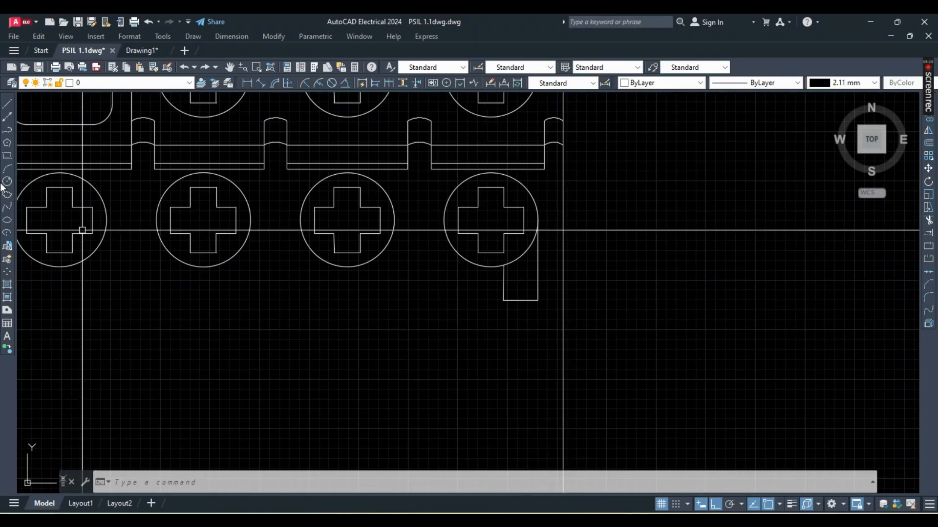
pyautogui.click(7, 104)
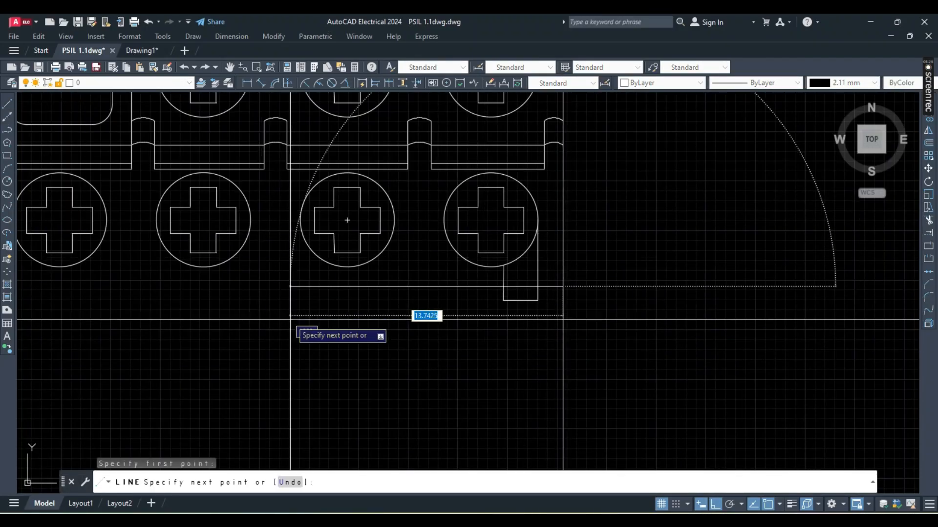
pyautogui.moveTo(278, 317); pyautogui.dragTo(569, 318, button='middle')
pyautogui.click(277, 286)
pyautogui.press('Return')
pyautogui.scroll(-2, 498, 342)
pyautogui.moveTo(498, 341); pyautogui.dragTo(442, 316, button='middle')
# Draw a narrow rectangular polyline tab that runs down from the leftmost lower screw's circle, across, and back up towards it.
pyautogui.click(7, 104)
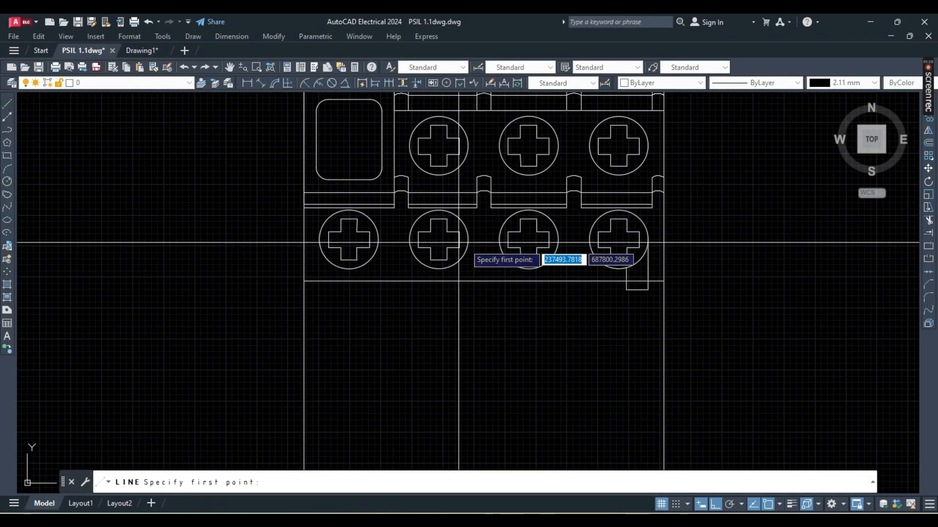
pyautogui.click(8, 130)
pyautogui.scroll(5, 323, 238)
pyautogui.click(295, 339)
pyautogui.scroll(-4, 301, 215)
pyautogui.scroll(4, 281, 235)
pyautogui.click(344, 215)
pyautogui.scroll(-2, 335, 289)
pyautogui.moveTo(336, 289); pyautogui.dragTo(340, 281, button='middle')
pyautogui.scroll(-5, 341, 281)
pyautogui.scroll(1, 203, 248)
pyautogui.click(204, 244)
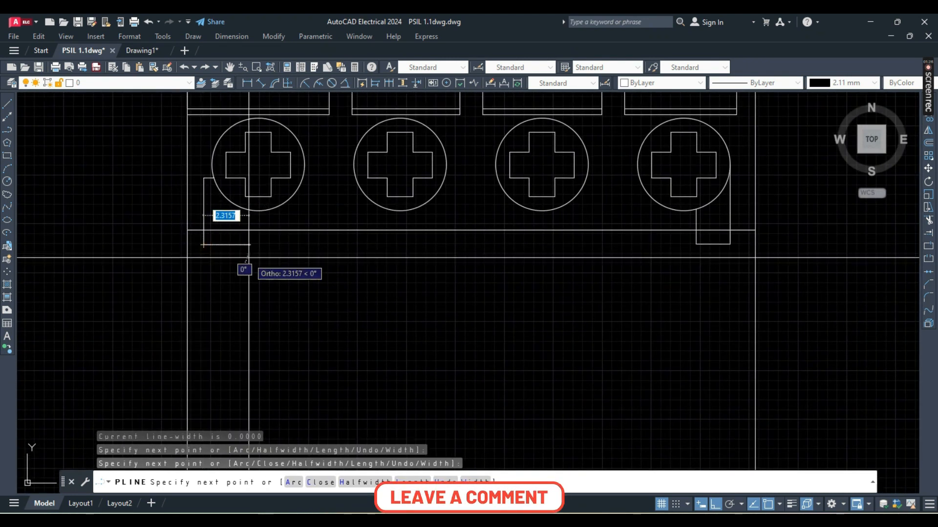
pyautogui.click(251, 255)
pyautogui.scroll(8, 226, 195)
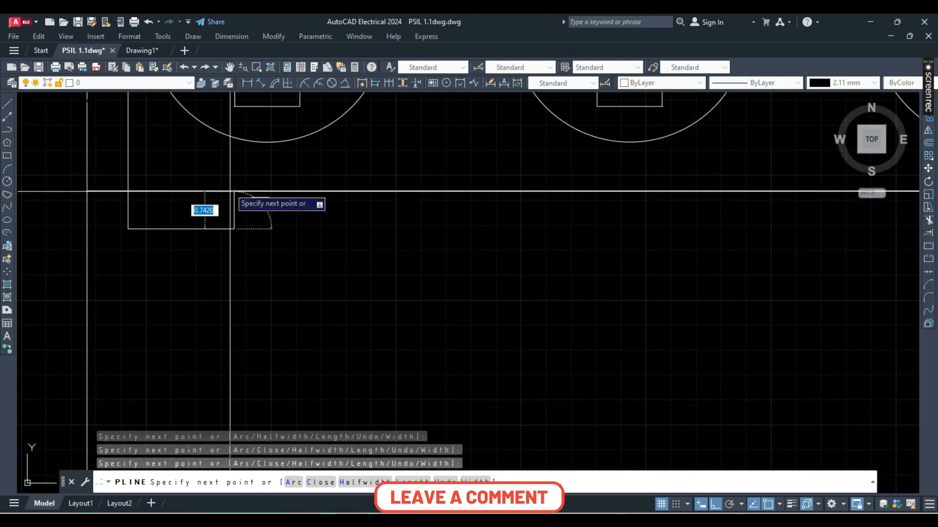
pyautogui.press('Escape')
# Mirror the terminal rows, blank cell and tabs to the socket's lower end about a horizontal line at its mid-height.
pyautogui.scroll(-10, 341, 283)
pyautogui.click(300, 137)
pyautogui.click(673, 359)
pyautogui.scroll(-2, 670, 354)
pyautogui.moveTo(666, 347); pyautogui.dragTo(649, 217, button='middle')
pyautogui.write('mi')
pyautogui.press('Return')
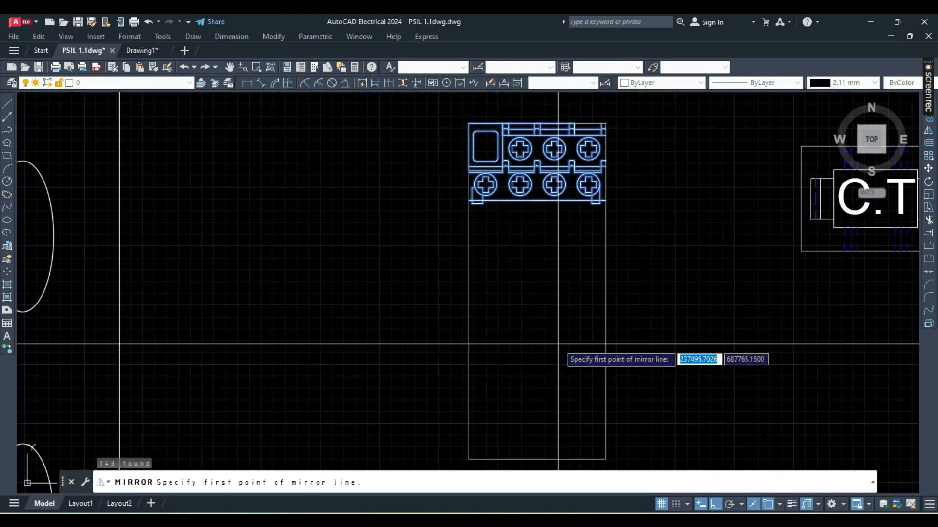
pyautogui.press('Escape')
pyautogui.hotkey('ctrl', 'z')
# Mirror the lower terminal block about a vertical line to the right of the socket and delete the source block.
pyautogui.click(405, 299)
pyautogui.click(686, 407)
pyautogui.write('m')
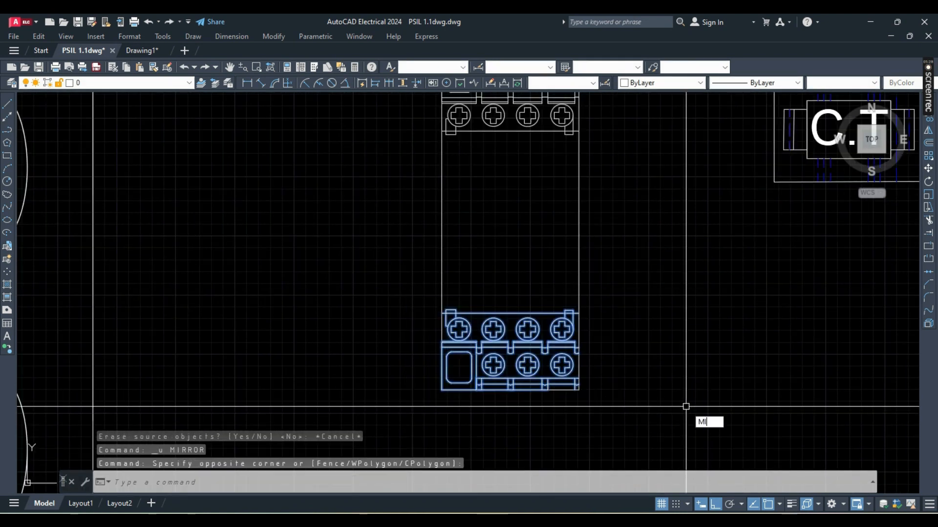
pyautogui.write('irr')
pyautogui.press('Return')
pyautogui.click(649, 372)
pyautogui.click(669, 450)
pyautogui.press('Return')
pyautogui.click(423, 297)
pyautogui.click(620, 426)
pyautogui.press('Delete')
# Move the mirrored terminal block so that its lower-right corner sits on the socket's lower-right corner.
pyautogui.click(676, 293)
pyautogui.click(901, 429)
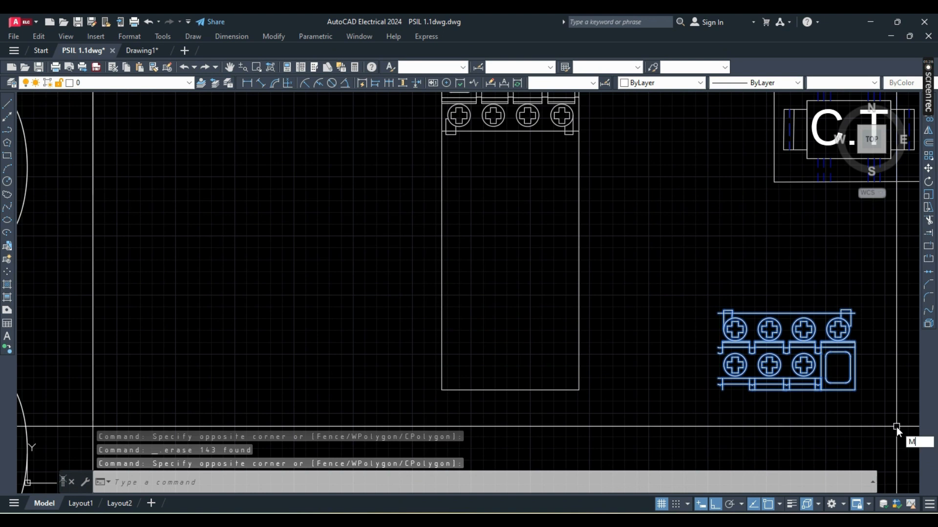
pyautogui.write('m')
pyautogui.press('Return')
pyautogui.click(855, 390)
pyautogui.click(579, 390)
pyautogui.scroll(-2, 540, 362)
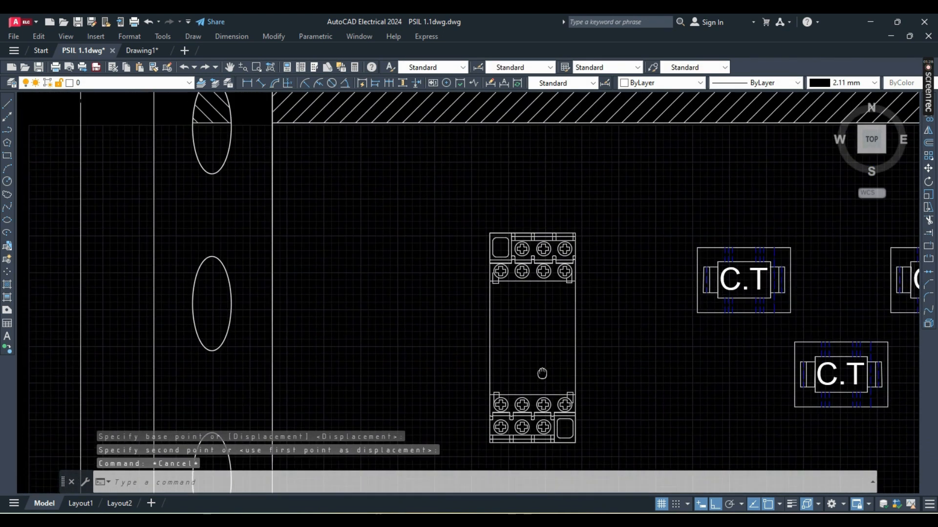
# Draw a stepped polyline from the socket's right edge above the lower block, down to tab-top level and across to the leftmost screw's centre.
pyautogui.scroll(4, 566, 311)
pyautogui.write('pl')
pyautogui.press('Return')
pyautogui.scroll(3, 567, 311)
pyautogui.click(573, 165)
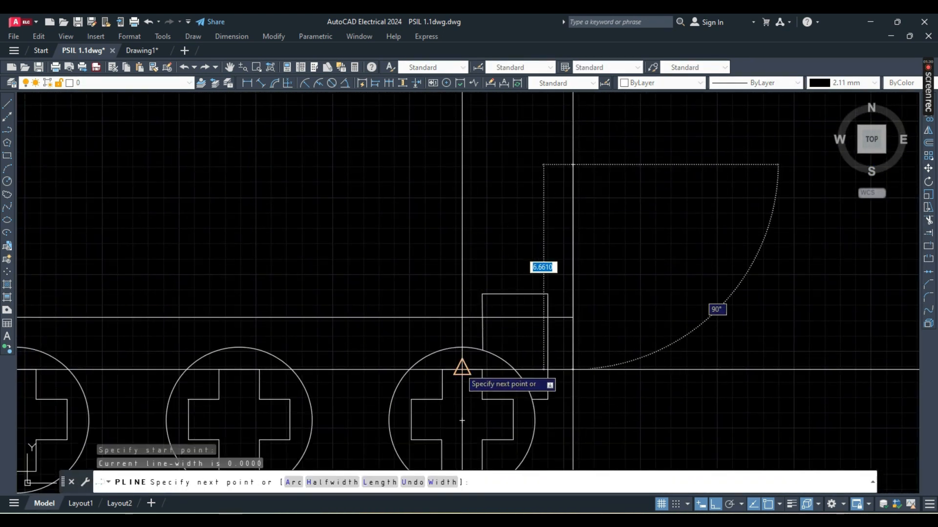
pyautogui.click(461, 164)
pyautogui.click(462, 294)
pyautogui.scroll(-2, 302, 296)
pyautogui.moveTo(301, 296); pyautogui.dragTo(696, 299, button='middle')
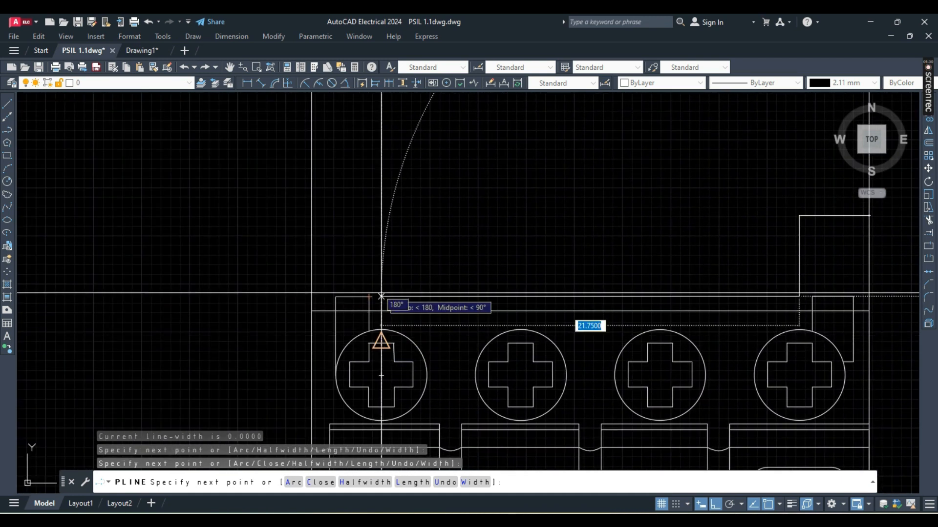
pyautogui.click(381, 296)
pyautogui.scroll(-4, 381, 296)
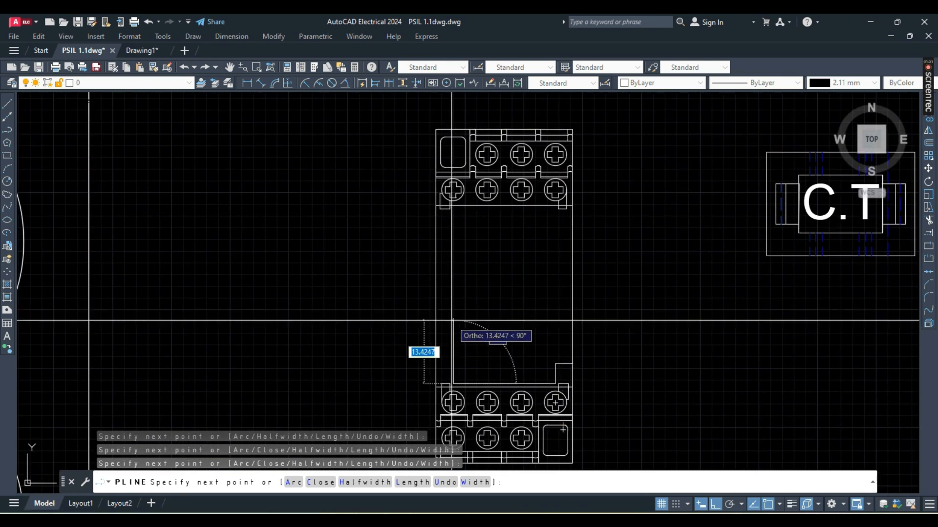
# Using the reference image, continue the polyline about 23 units up and end it horizontally on the socket's left edge.
pyautogui.moveTo(629, 472)
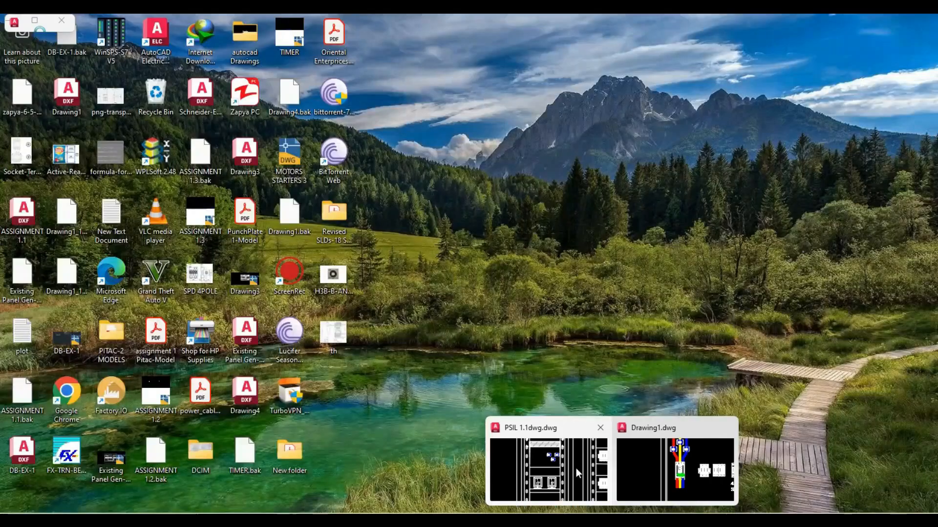
pyautogui.moveTo(628, 486)
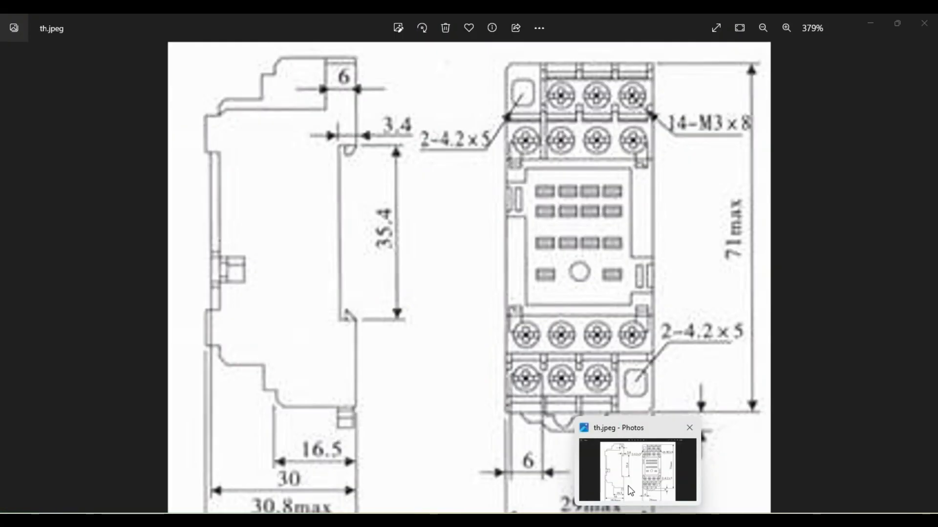
pyautogui.scroll(5, 404, 268)
pyautogui.scroll(-2, 411, 244)
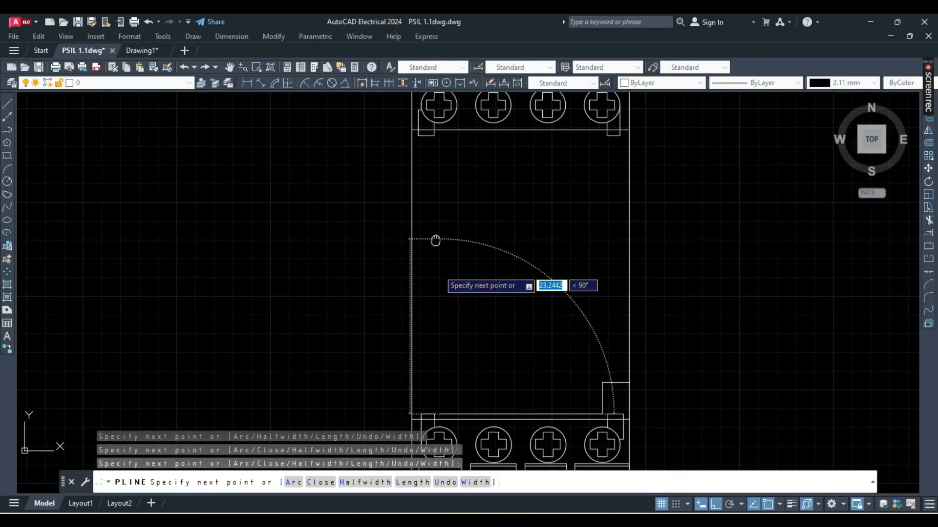
pyautogui.click(412, 238)
pyautogui.press('Return')
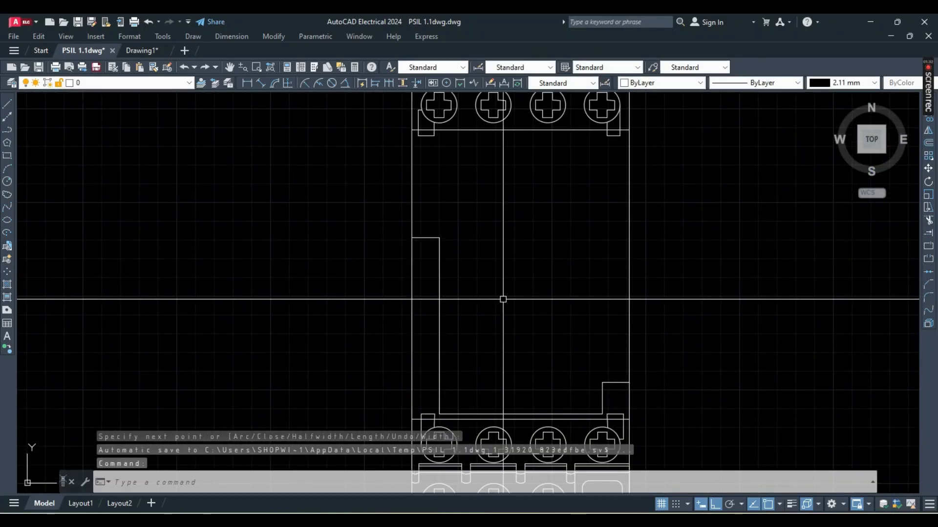
# Mirror the stepped polyline about a horizontal line through the midpoint of the socket's right edge, keeping the source.
pyautogui.click(492, 285)
pyautogui.click(422, 332)
pyautogui.write('mi')
pyautogui.press('Return')
pyautogui.scroll(-2, 473, 340)
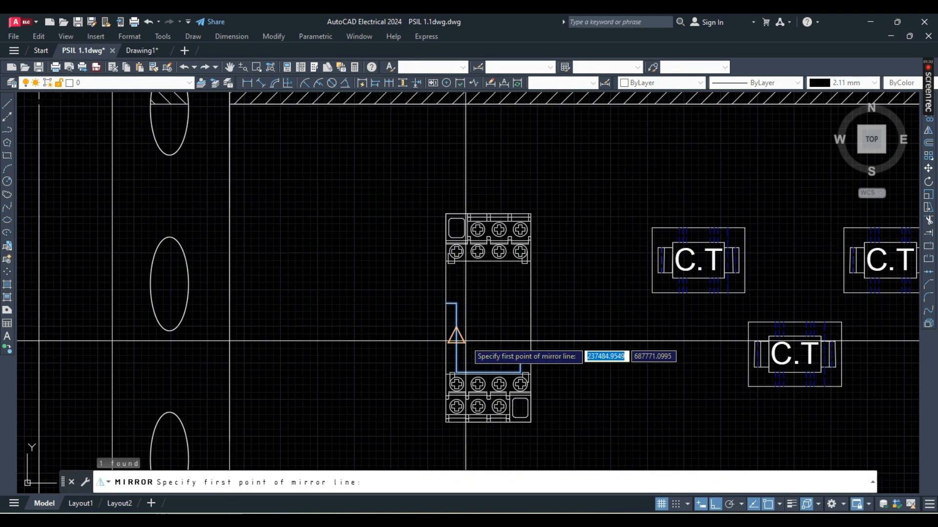
pyautogui.click(550, 322)
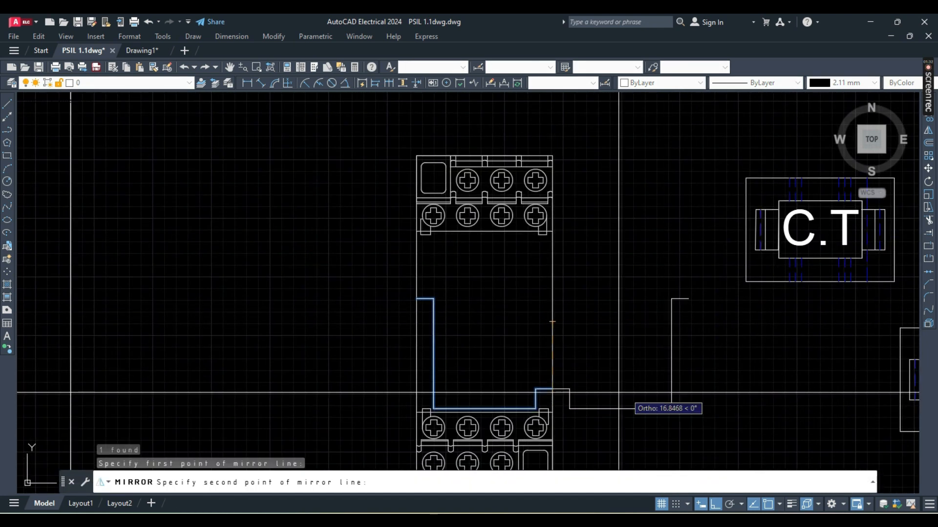
pyautogui.click(666, 429)
pyautogui.write('n')
pyautogui.press('Return')
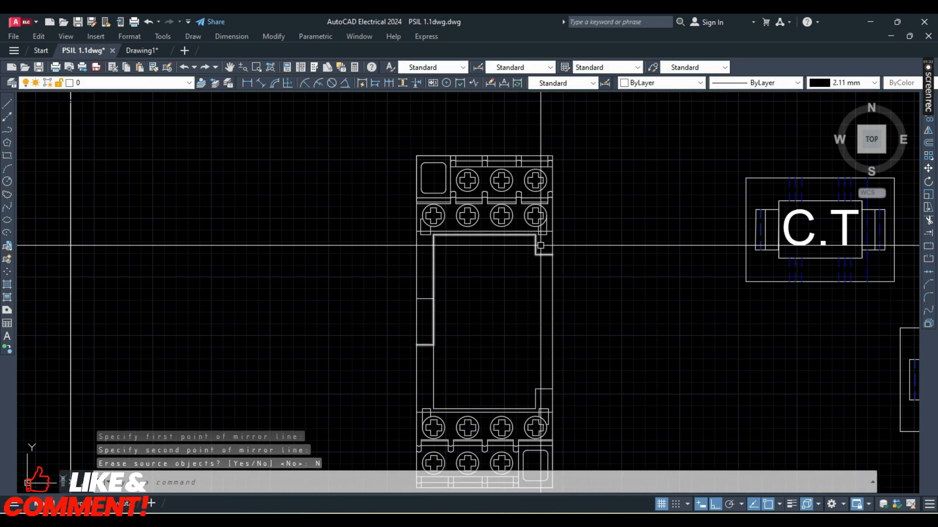
# Mirror the upper stepped polyline about the socket's right edge and delete its source.
pyautogui.click(534, 250)
pyautogui.write('MIRR')
pyautogui.press('Return')
pyautogui.click(553, 321)
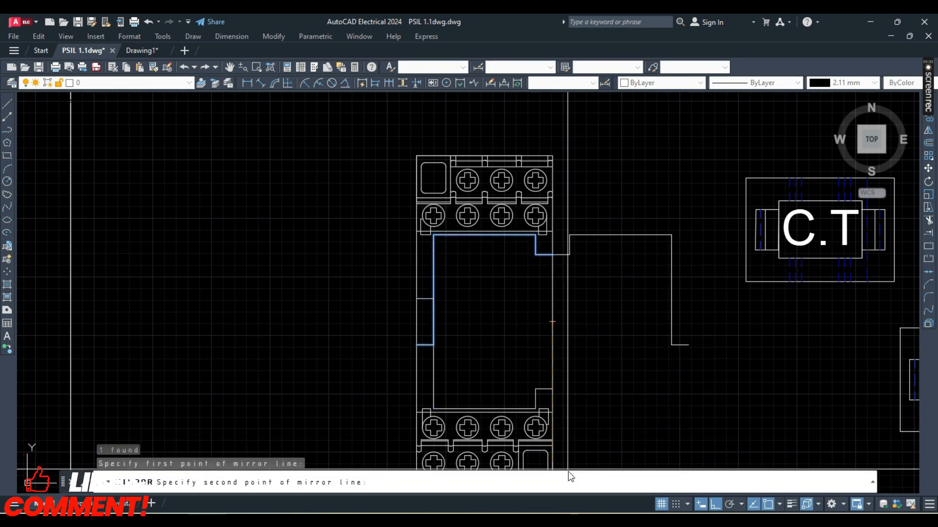
pyautogui.press('Return')
pyautogui.click(541, 255)
pyautogui.press('Delete')
# Move the mirrored polyline horizontally into the socket so that its short upper end meets the left edge.
pyautogui.click(671, 291)
pyautogui.write('m')
pyautogui.press('Return')
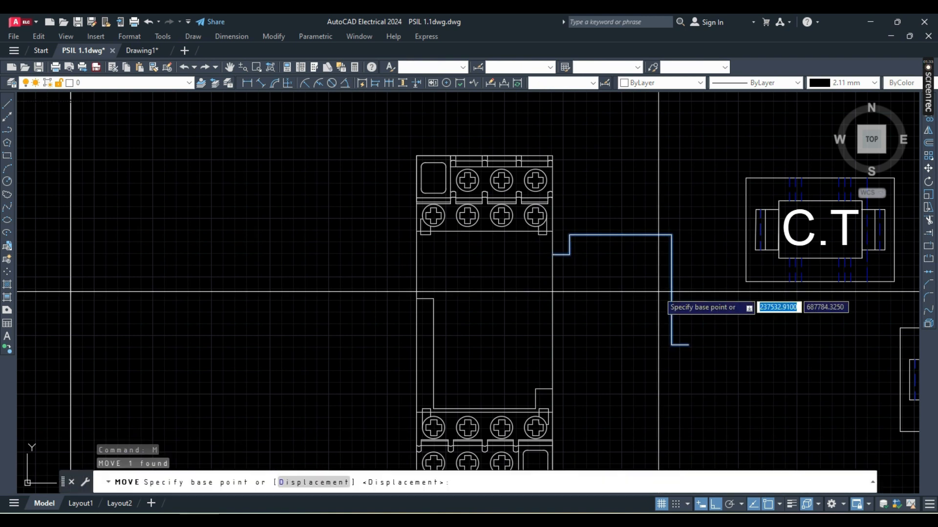
pyautogui.click(553, 254)
pyautogui.scroll(3, 416, 254)
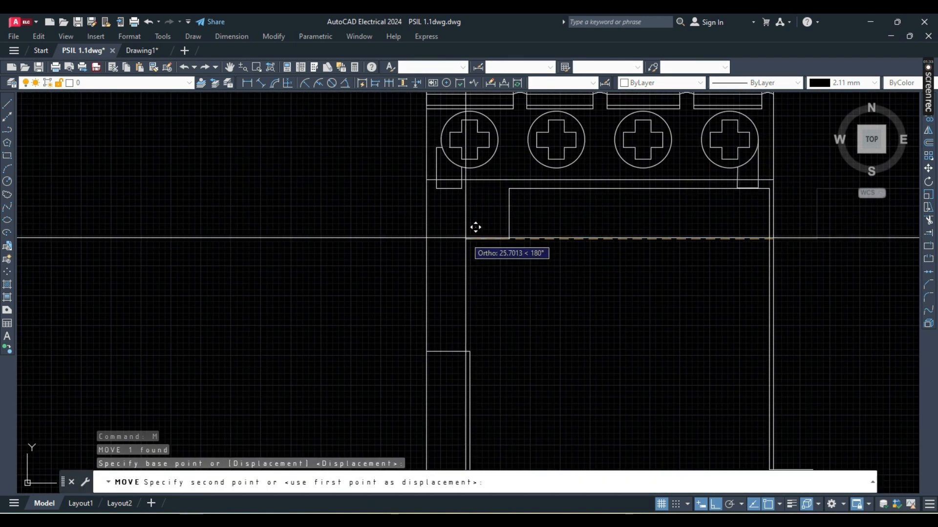
pyautogui.click(426, 239)
pyautogui.scroll(-2, 496, 276)
pyautogui.moveTo(496, 275); pyautogui.dragTo(394, 200, button='middle')
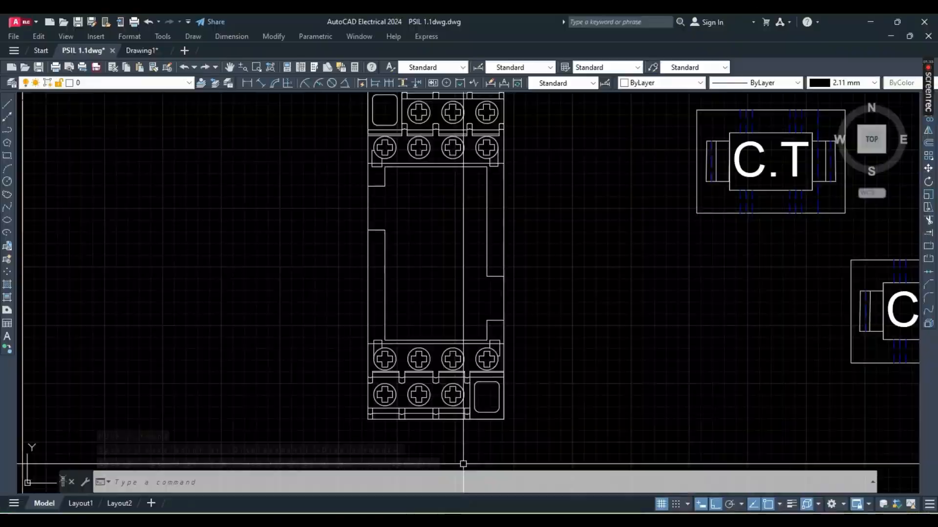
# Draw two upright rectangles about 6.3 units tall side by side in the left notch, the first against the socket's edge.
pyautogui.moveTo(623, 485)
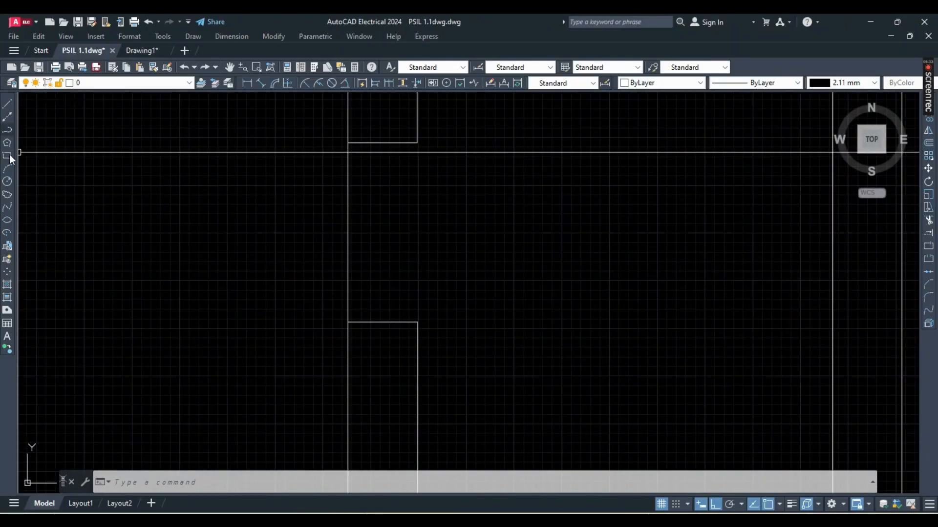
pyautogui.click(7, 155)
pyautogui.click(348, 163)
pyautogui.scroll(2, 372, 285)
pyautogui.moveTo(372, 286); pyautogui.dragTo(369, 359, button='middle')
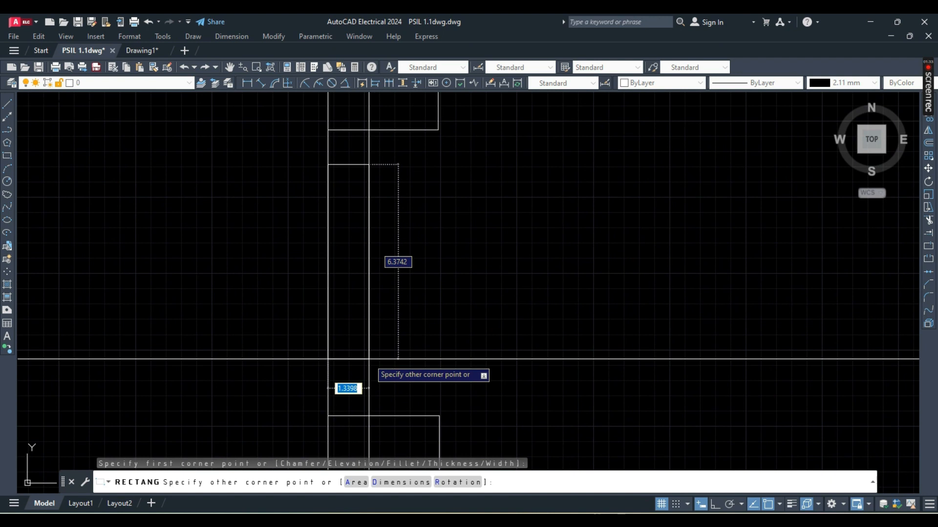
pyautogui.click(363, 358)
pyautogui.press('Return')
pyautogui.click(384, 165)
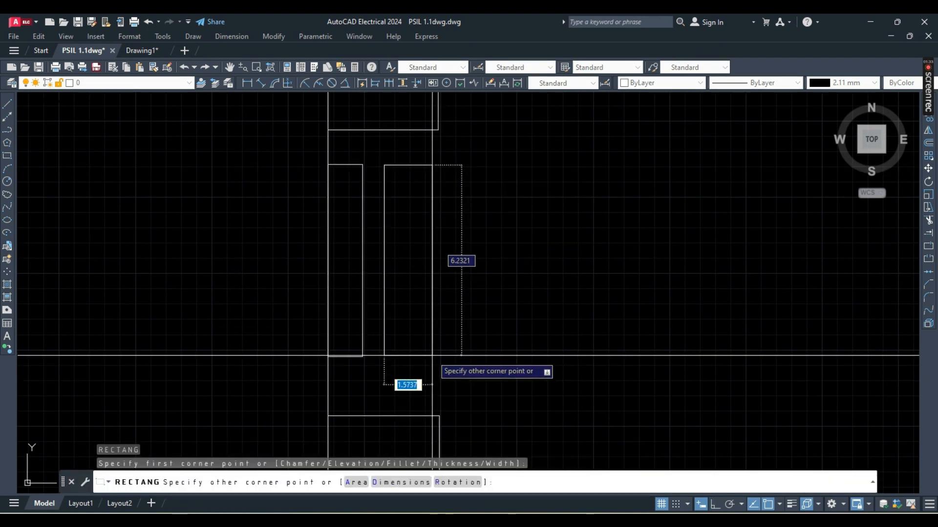
pyautogui.click(438, 357)
# Stretch the inner rectangle's right side inward to make it about as narrow as the outer rectangle.
pyautogui.click(638, 513)
pyautogui.click(638, 513)
pyautogui.click(447, 244)
pyautogui.click(437, 261)
pyautogui.click(438, 261)
pyautogui.click(419, 262)
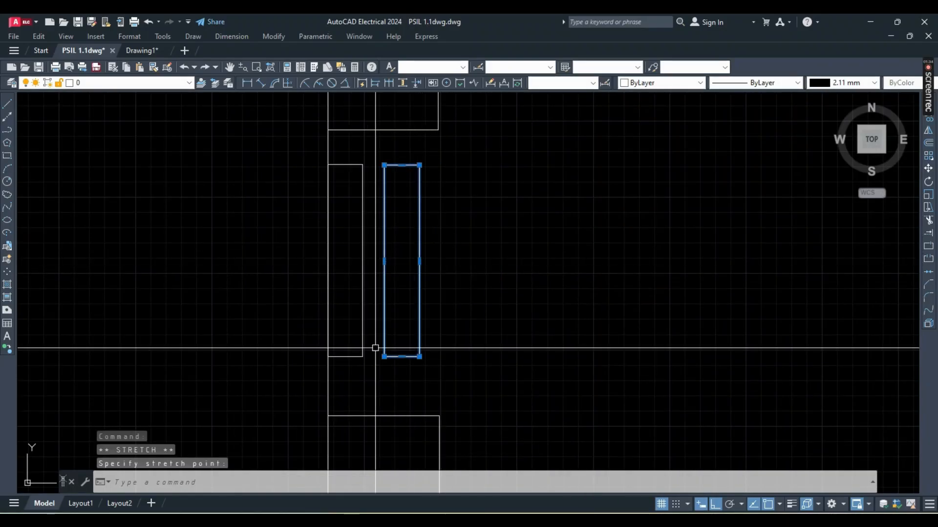
# Copy both rectangles with Ortho off from the left notch's upper inner corner to the right notch's upper corner on the socket's edge.
pyautogui.moveTo(638, 513)
pyautogui.moveTo(619, 467)
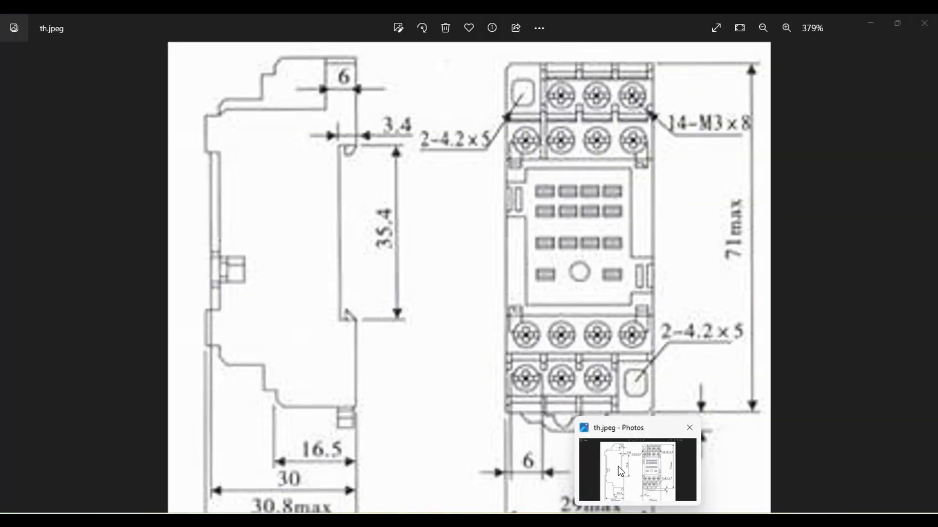
pyautogui.click(314, 142)
pyautogui.click(460, 381)
pyautogui.write('co')
pyautogui.press('Return')
pyautogui.click(431, 147)
pyautogui.scroll(-8, 461, 267)
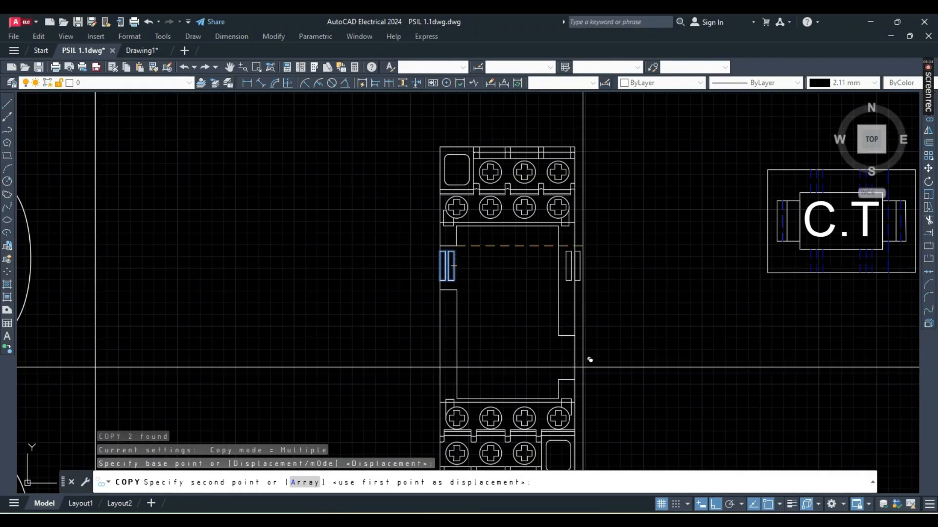
pyautogui.click(715, 504)
pyautogui.scroll(6, 576, 336)
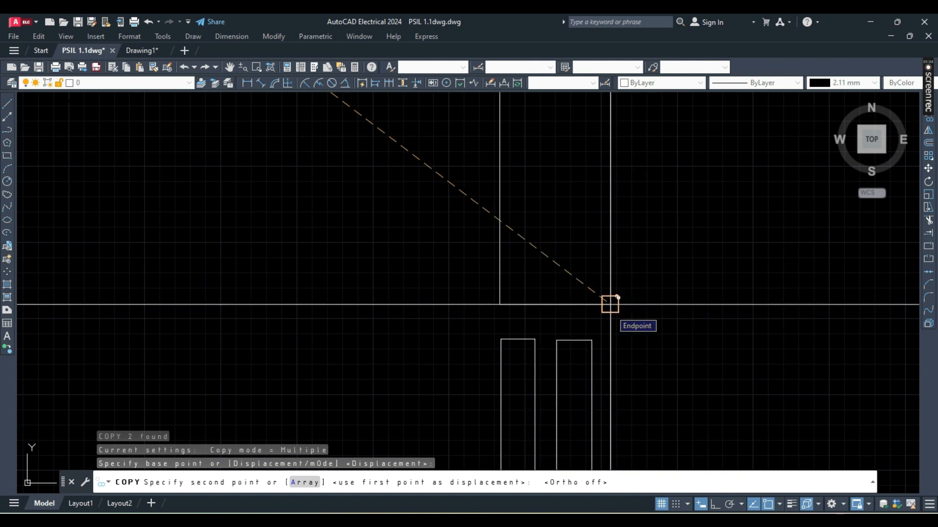
pyautogui.scroll(4, 599, 212)
pyautogui.scroll(-4, 523, 130)
pyautogui.scroll(3, 544, 141)
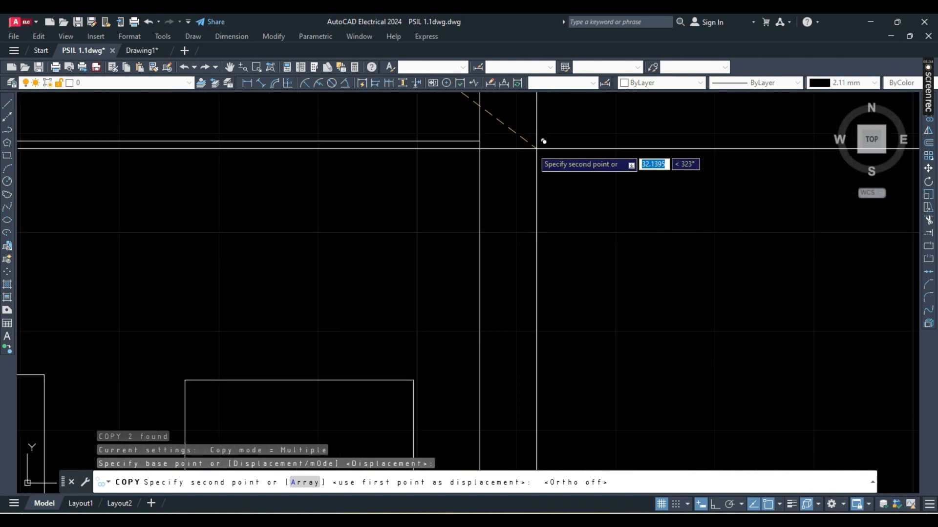
pyautogui.click(601, 141)
pyautogui.press('Return')
# Try to centre the right notch's rectangles by copying the pair slightly down with Ortho on and deleting the upper pair.
pyautogui.scroll(-5, 544, 208)
pyautogui.click(456, 205)
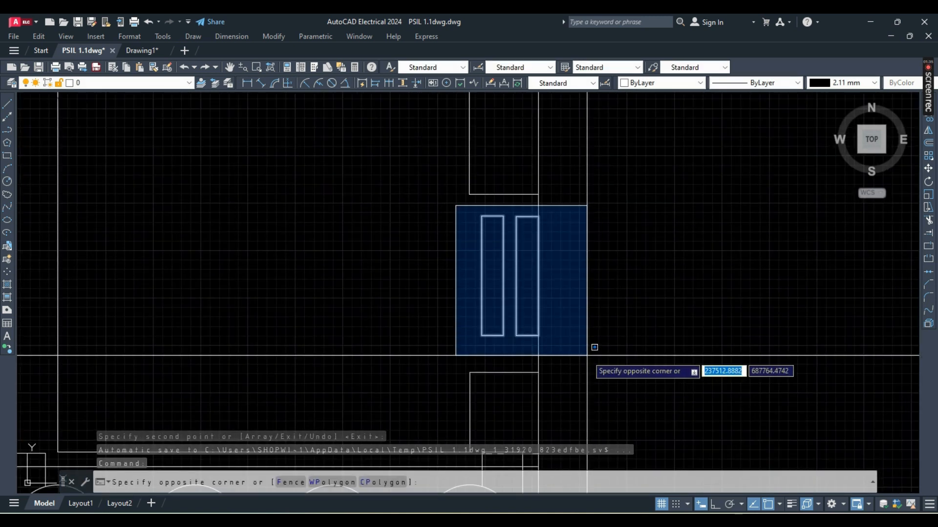
pyautogui.click(589, 355)
pyautogui.press('F8')
pyautogui.press('Return')
pyautogui.click(538, 276)
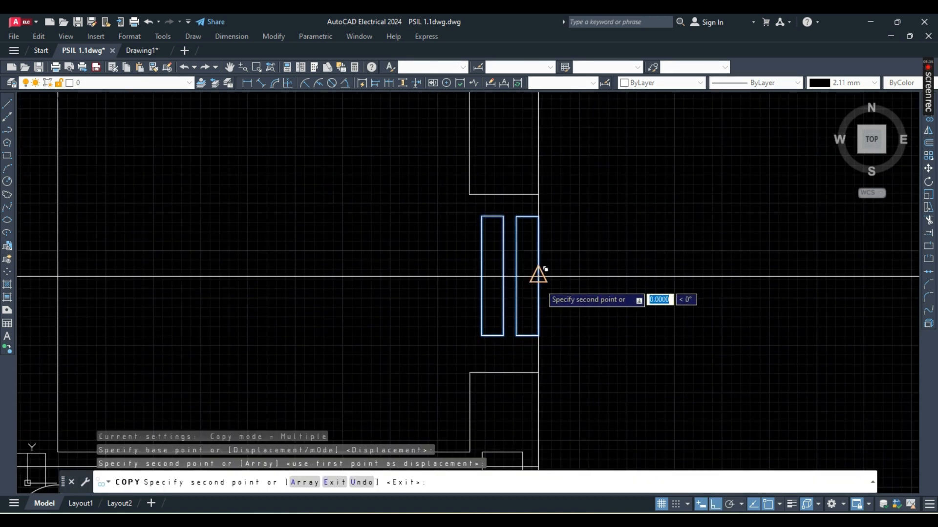
pyautogui.scroll(4, 542, 278)
pyautogui.click(532, 280)
pyautogui.press('Return')
pyautogui.click(488, 117)
pyautogui.click(425, 102)
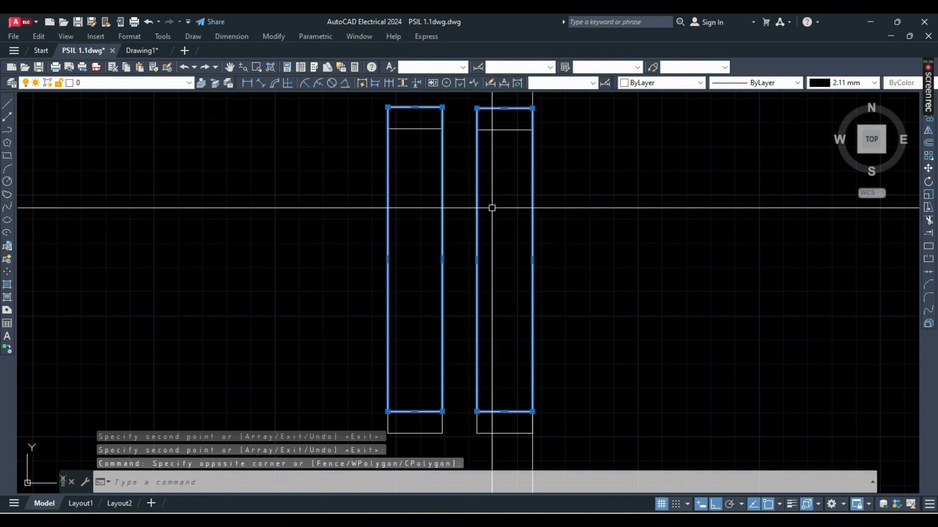
pyautogui.press('Delete')
# Undo the deletion and the last copy of the right notch's rectangles.
pyautogui.scroll(-4, 533, 264)
pyautogui.hotkey('ctrl', 'z')
pyautogui.hotkey('ctrl', 'z')
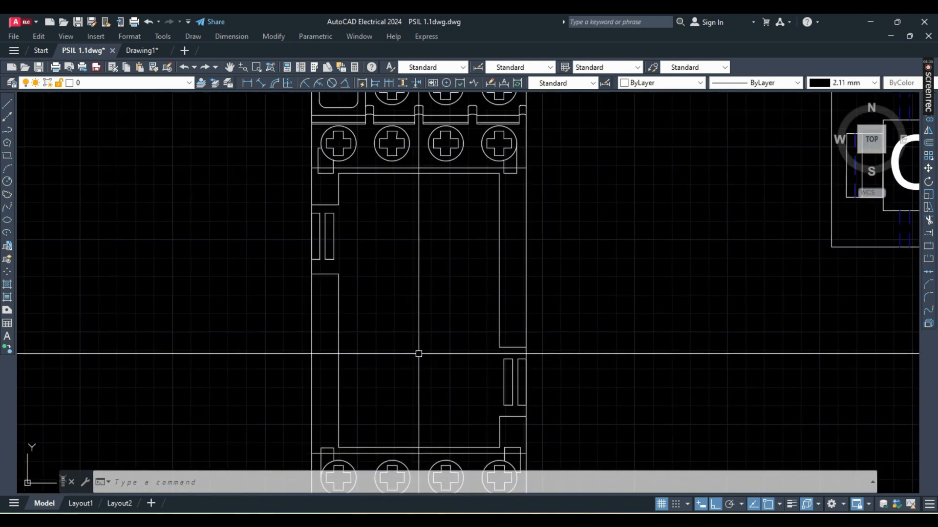
pyautogui.hotkey('ctrl', 'z')
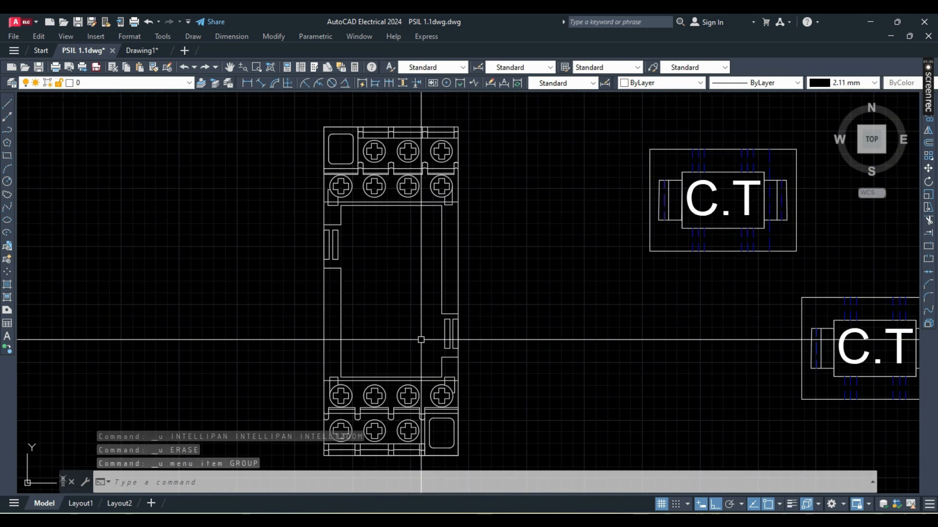
# Draw a small horizontal rectangle inside the socket's central outline, level with the right notch.
pyautogui.click(7, 155)
pyautogui.scroll(3, 501, 333)
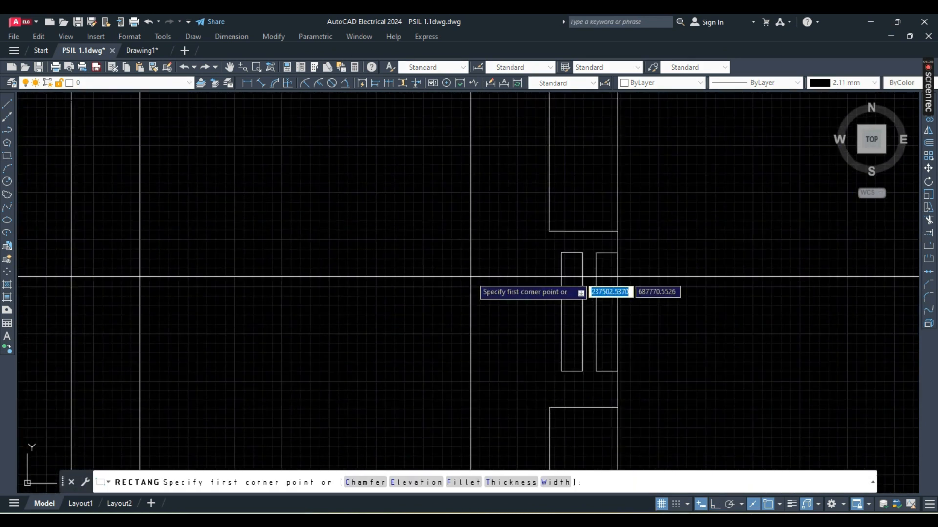
pyautogui.click(470, 276)
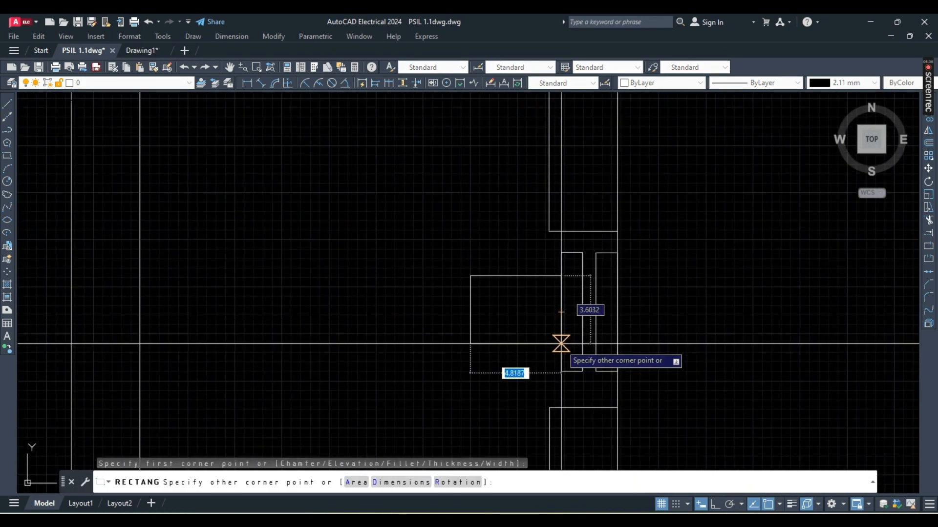
pyautogui.scroll(3, 561, 351)
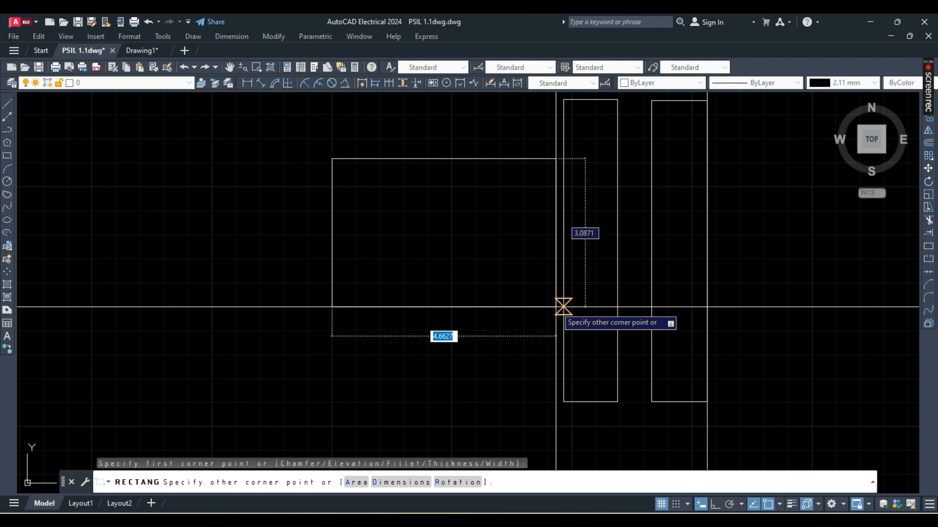
pyautogui.scroll(-2, 129, 300)
pyautogui.moveTo(141, 300); pyautogui.dragTo(503, 300, button='middle')
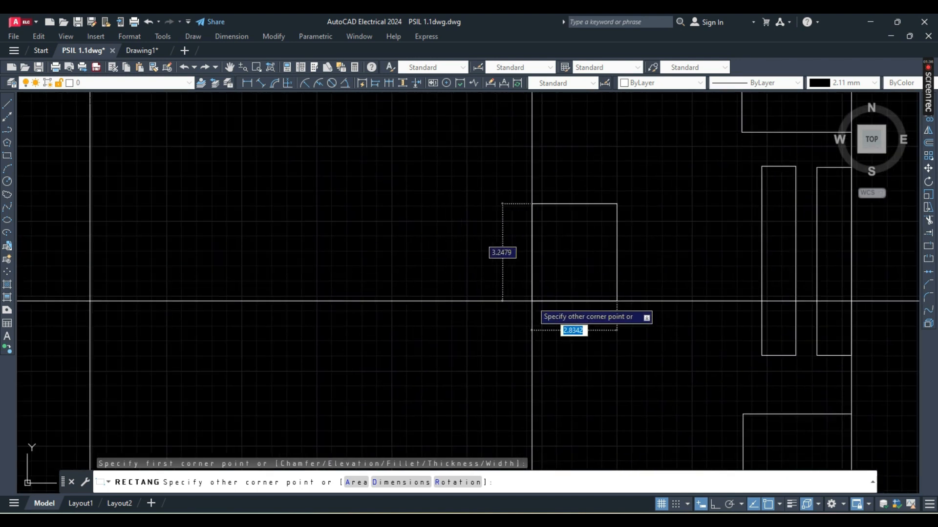
pyautogui.click(448, 306)
pyautogui.scroll(-4, 448, 306)
pyautogui.scroll(4, 449, 306)
pyautogui.scroll(-4, 518, 274)
# Stretch the small rectangle's top edge down and its right side slightly inward to make it flatter and shorter.
pyautogui.click(714, 504)
pyautogui.scroll(3, 513, 271)
pyautogui.click(528, 243)
pyautogui.click(542, 242)
pyautogui.click(541, 271)
pyautogui.scroll(2, 589, 295)
pyautogui.click(604, 278)
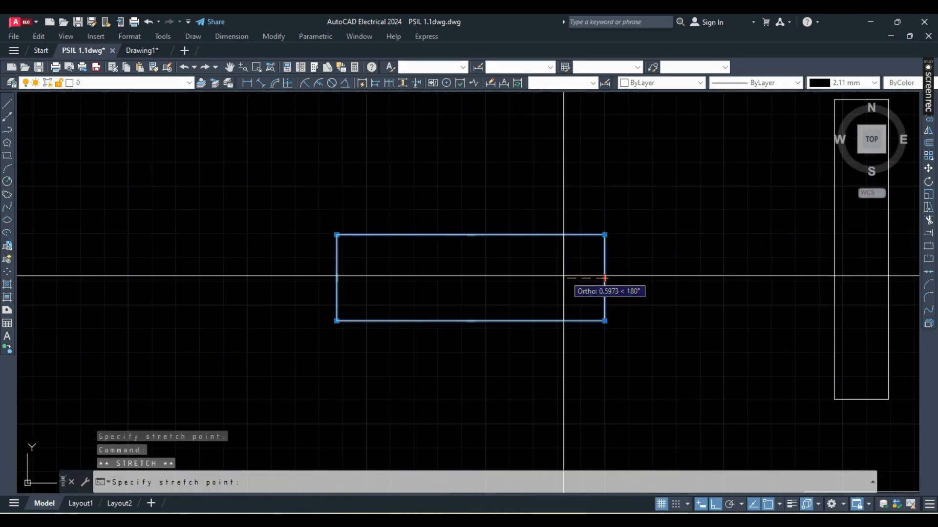
pyautogui.click(574, 277)
pyautogui.press('Escape')
pyautogui.scroll(-1, 701, 268)
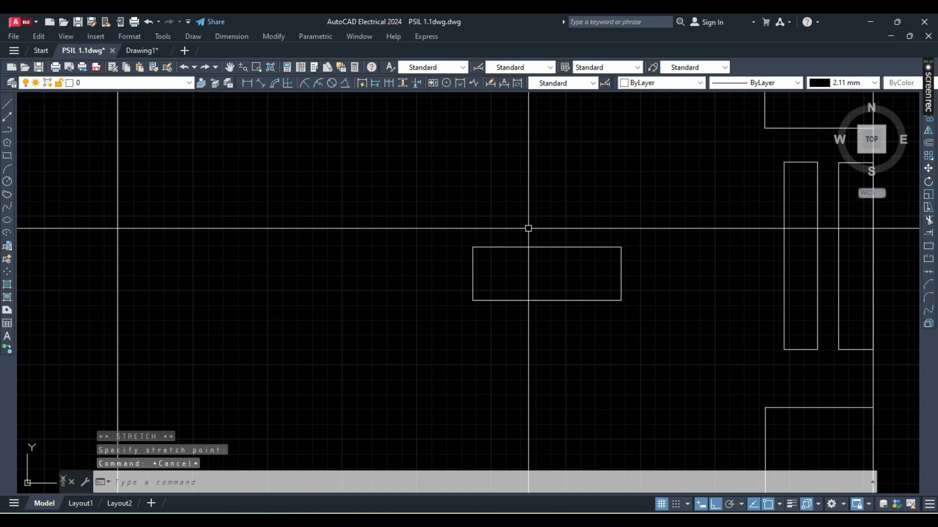
# Move the small rectangle horizontally toward the right notch, from its top midpoint to its former upper right corner.
pyautogui.click(527, 228)
pyautogui.click(525, 253)
pyautogui.write('m')
pyautogui.press('Return')
pyautogui.click(527, 248)
pyautogui.click(620, 247)
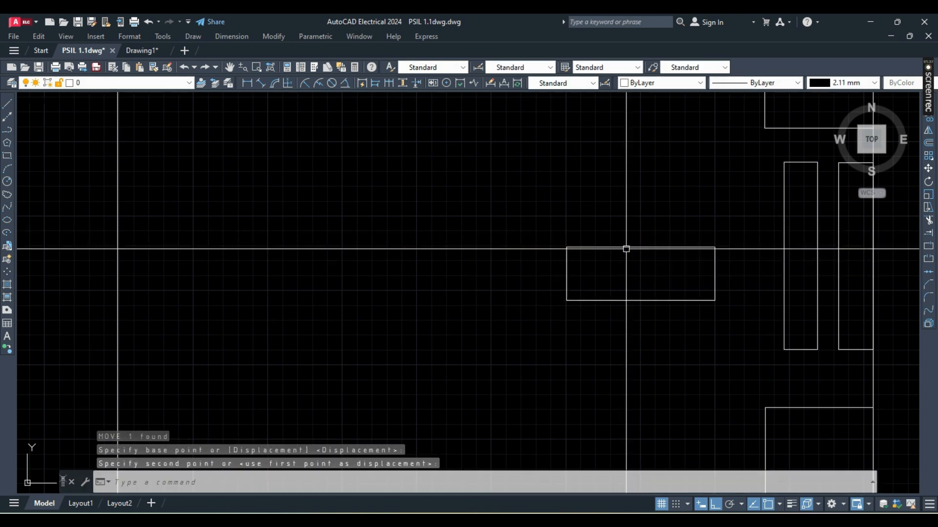
# Draw a circle taller than the small rectangle, centred on the midpoint of its left side.
pyautogui.write('c')
pyautogui.press('Return')
pyautogui.click(566, 274)
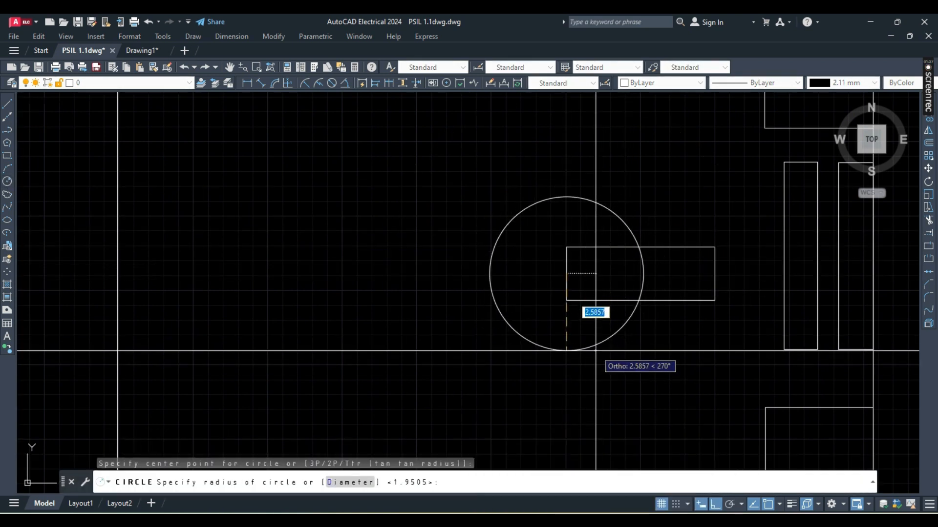
pyautogui.click(590, 344)
# Move the circle about 3.2 units left so it clears the small rectangle.
pyautogui.click(526, 295)
pyautogui.click(517, 327)
pyautogui.write('m')
pyautogui.press('Return')
pyautogui.click(535, 270)
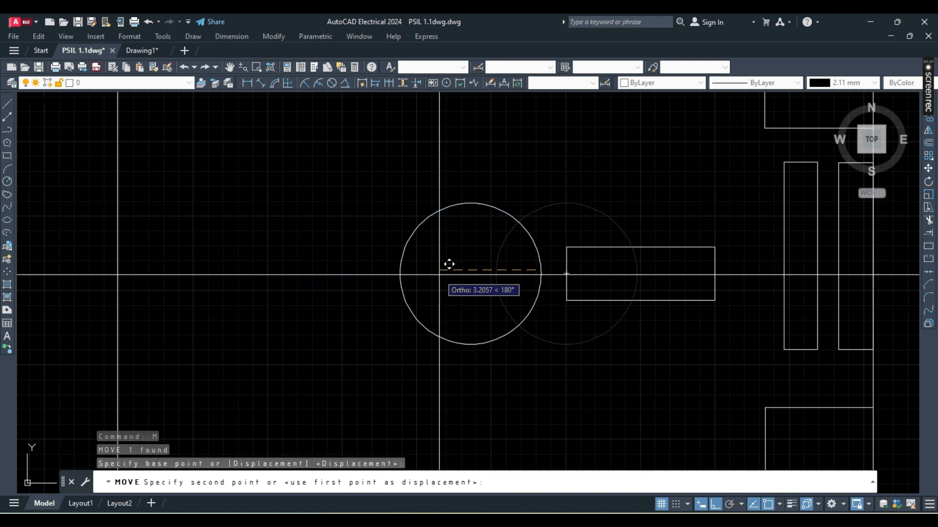
pyautogui.click(439, 274)
# Copy the small rectangle horizontally to the other side of the circle.
pyautogui.click(551, 228)
pyautogui.click(753, 335)
pyautogui.write('cp')
pyautogui.press('Return')
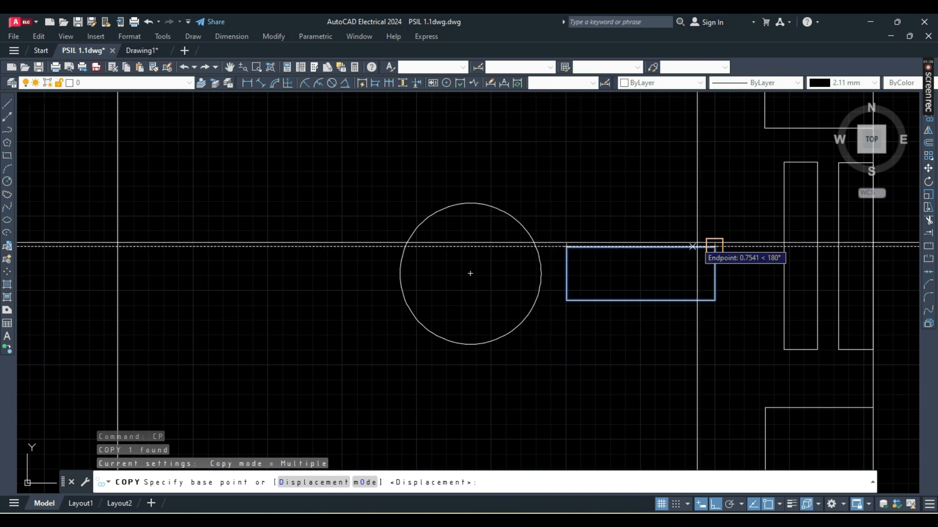
pyautogui.click(741, 247)
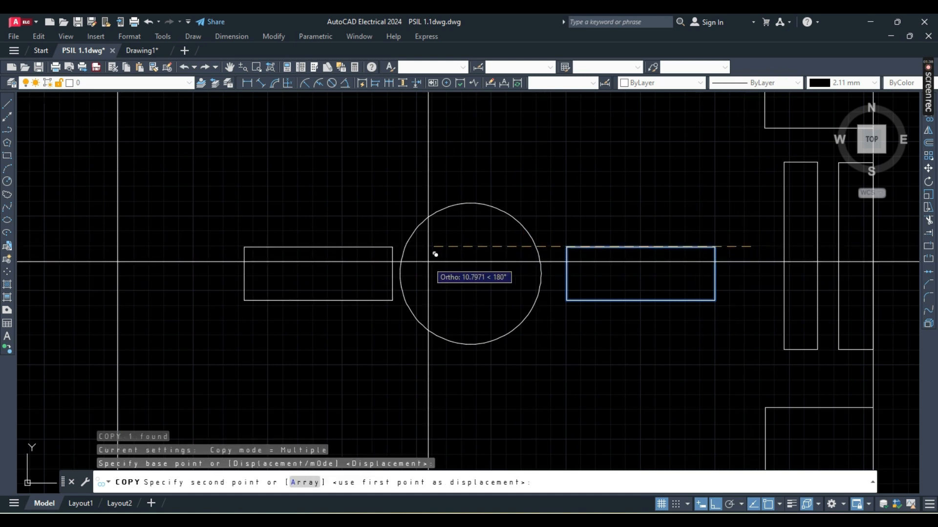
pyautogui.scroll(4, 404, 247)
pyautogui.click(407, 246)
pyautogui.press('Return')
pyautogui.scroll(-8, 510, 360)
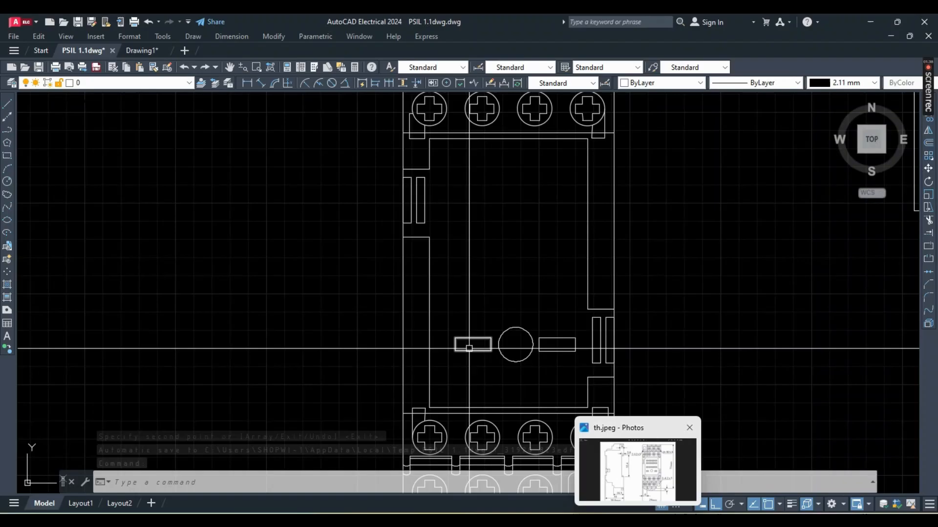
# Stretch the left rectangle's circle-facing side away from the circle to shorten the rectangle.
pyautogui.click(470, 348)
pyautogui.scroll(7, 456, 325)
pyautogui.click(600, 406)
pyautogui.click(549, 407)
pyautogui.scroll(-4, 624, 356)
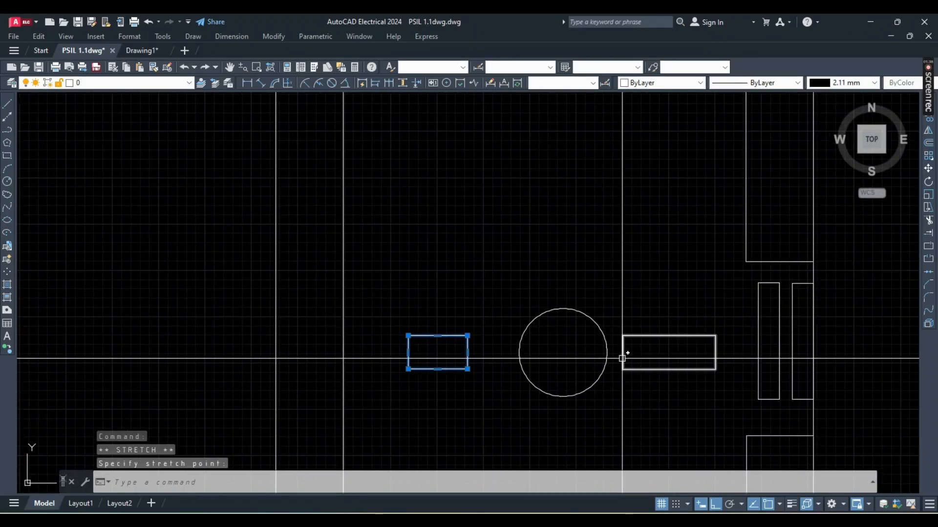
# Stretch the right rectangle's circle-facing side away from the circle to match the left rectangle's length.
pyautogui.click(619, 359)
pyautogui.click(623, 352)
pyautogui.click(651, 352)
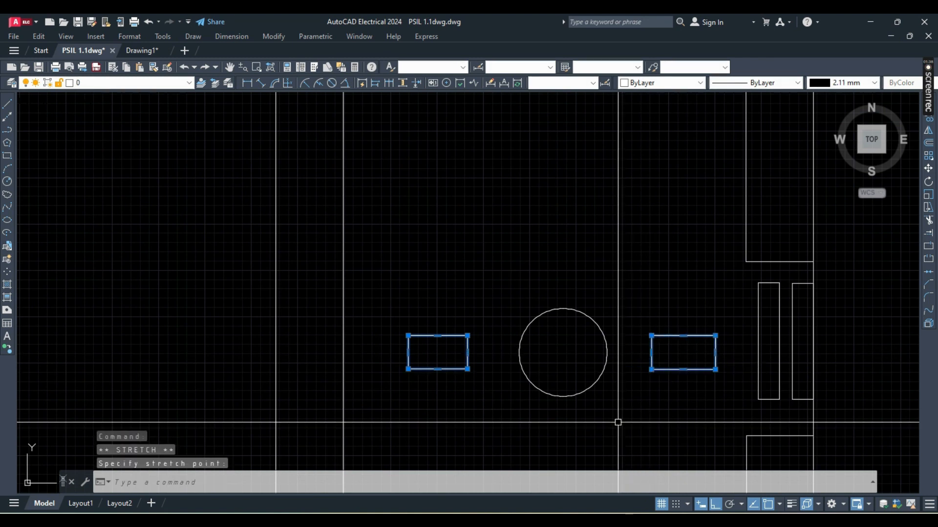
pyautogui.click(651, 353)
pyautogui.scroll(2, 659, 352)
pyautogui.click(659, 352)
pyautogui.moveTo(615, 382); pyautogui.dragTo(664, 358, button='middle')
pyautogui.click(707, 328)
pyautogui.press('Escape')
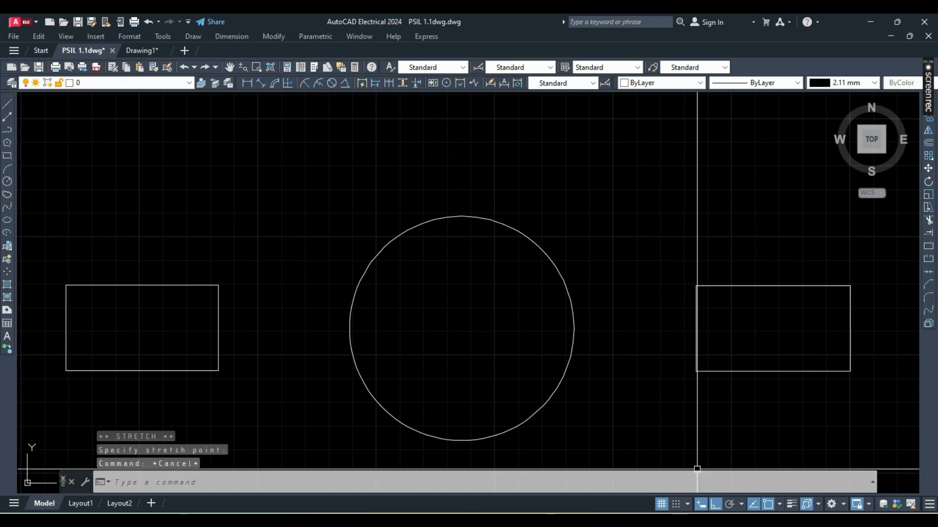
# Check the reference image, then copy the pair of rectangles beside the circle straight up to form two more rows.
pyautogui.click(640, 490)
pyautogui.hotkey('alt', 'Tab')
pyautogui.click(314, 319)
pyautogui.click(698, 439)
pyautogui.write('co')
pyautogui.press('Return')
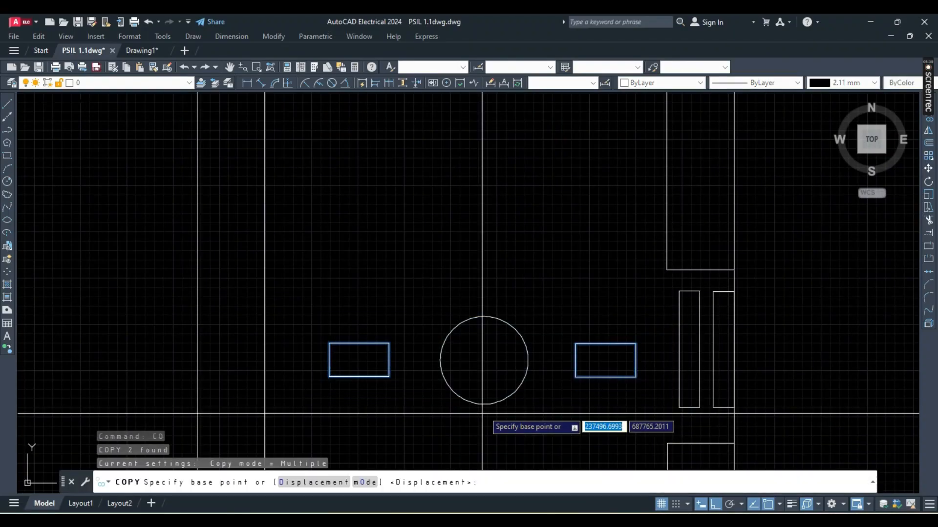
pyautogui.click(575, 344)
pyautogui.scroll(-2, 558, 243)
pyautogui.moveTo(558, 242); pyautogui.dragTo(552, 336, button='middle')
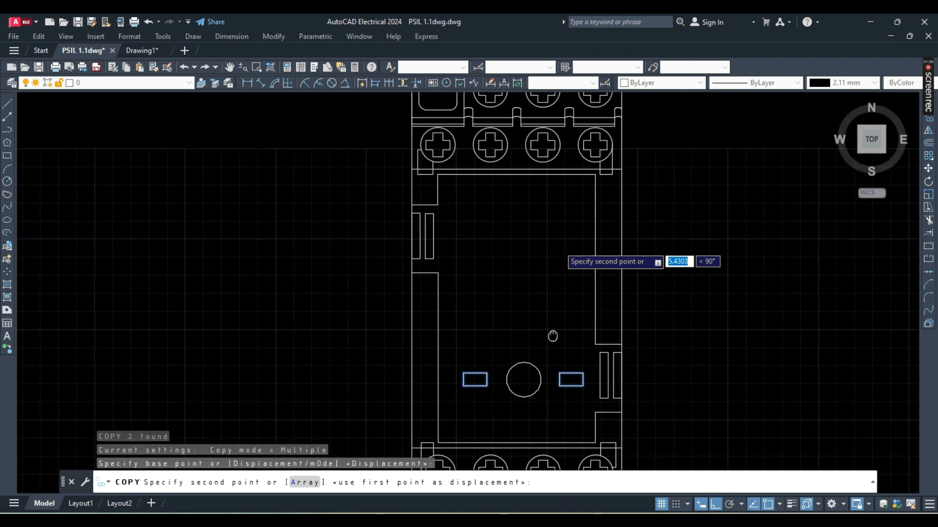
pyautogui.click(566, 313)
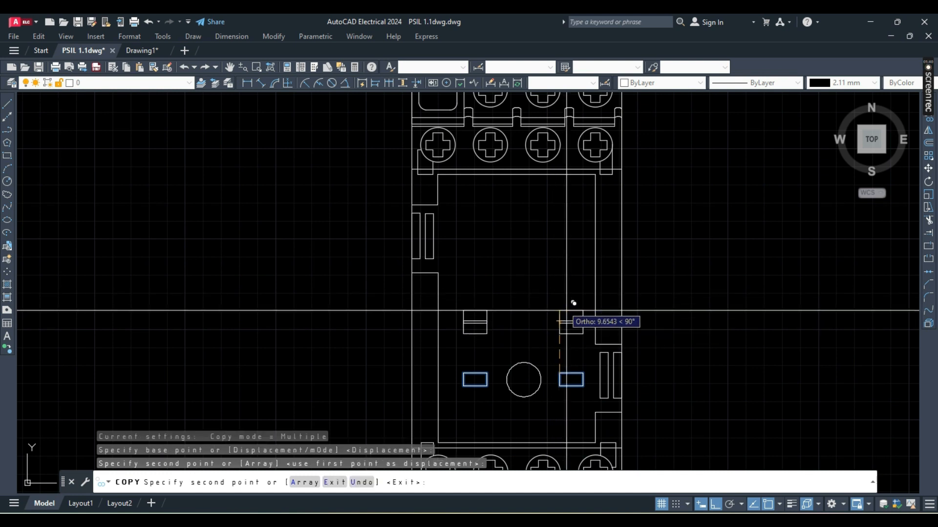
pyautogui.moveTo(506, 238)
pyautogui.mouseDown(button='middle')
pyautogui.moveTo(508, 203)
pyautogui.moveTo(510, 276)
pyautogui.mouseUp(button='middle')
pyautogui.press('Escape')
# Copy the uppermost pair of rectangles a short distance straight up to form a fourth row near the outline's top.
pyautogui.moveTo(637, 517)
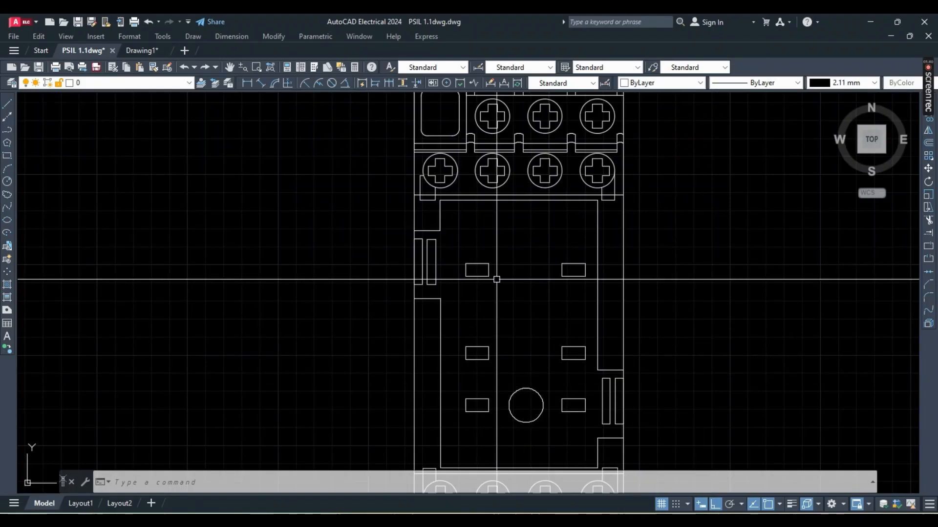
pyautogui.click(462, 251)
pyautogui.click(589, 295)
pyautogui.write('co')
pyautogui.press('Return')
pyautogui.click(573, 264)
pyautogui.scroll(3, 576, 244)
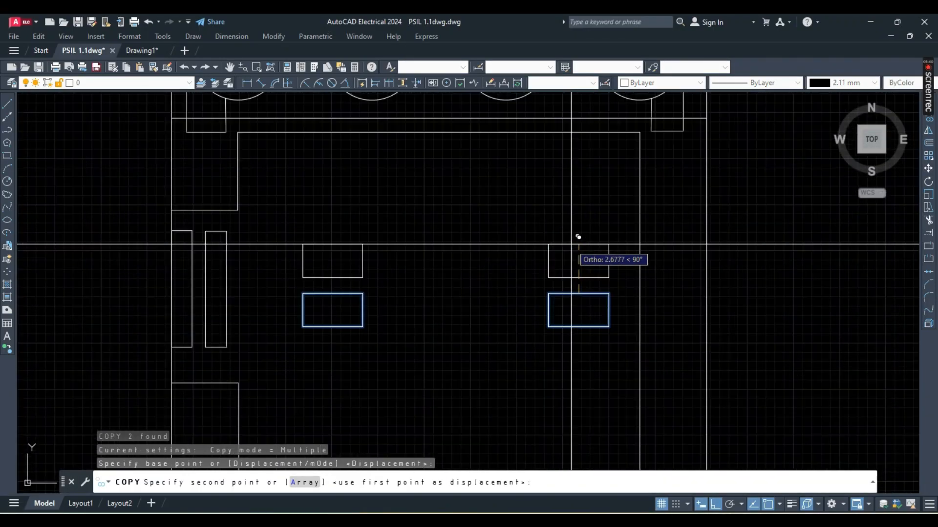
pyautogui.scroll(-2, 576, 224)
pyautogui.click(577, 229)
pyautogui.press('Return')
pyautogui.scroll(-2, 459, 338)
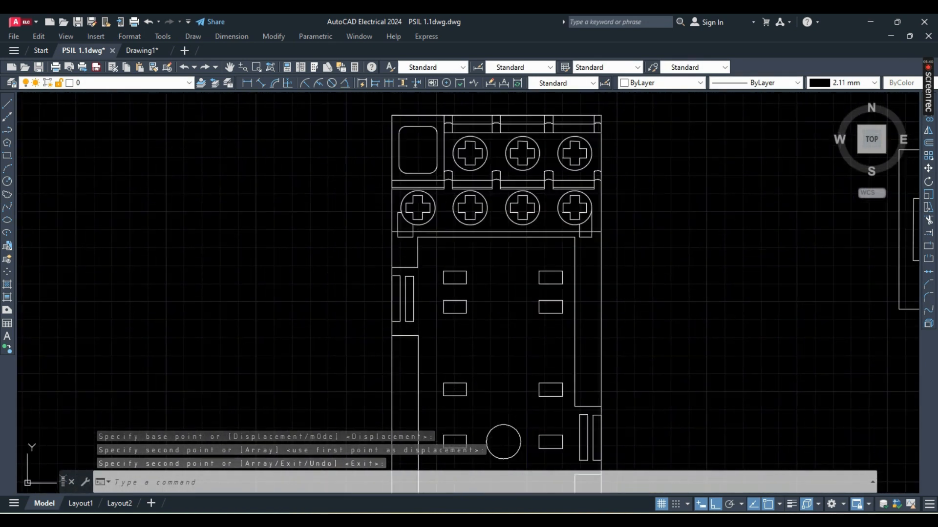
# Copy the top row's right rectangle once to the left, leaving a small gap between the two.
pyautogui.scroll(2, 484, 366)
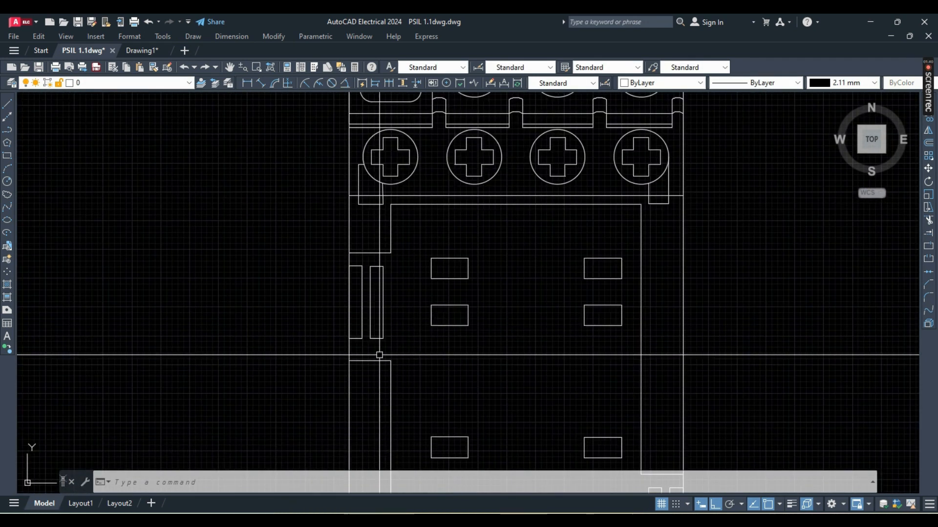
pyautogui.scroll(-2, 379, 355)
pyautogui.scroll(2, 462, 286)
pyautogui.click(513, 278)
pyautogui.click(586, 329)
pyautogui.write('co')
pyautogui.press('Return')
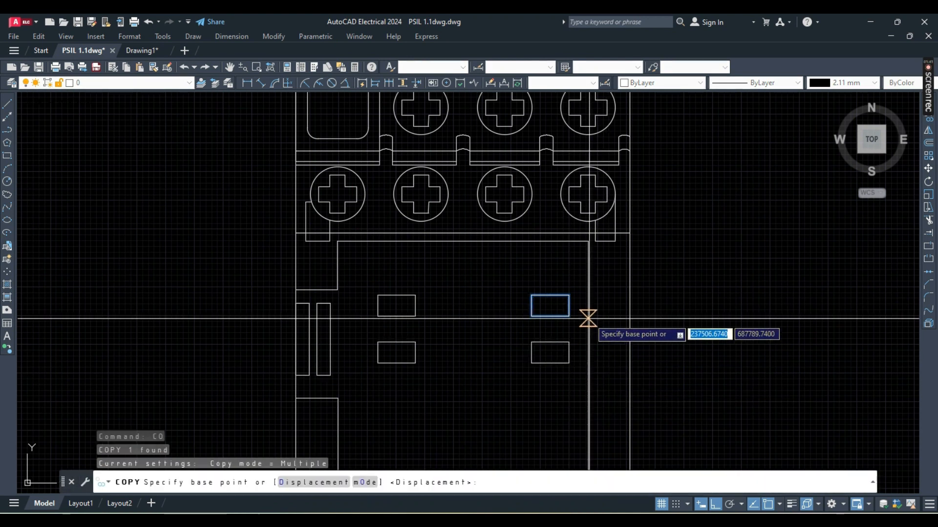
pyautogui.click(588, 318)
pyautogui.scroll(5, 538, 273)
pyautogui.scroll(-4, 513, 299)
pyautogui.scroll(4, 515, 234)
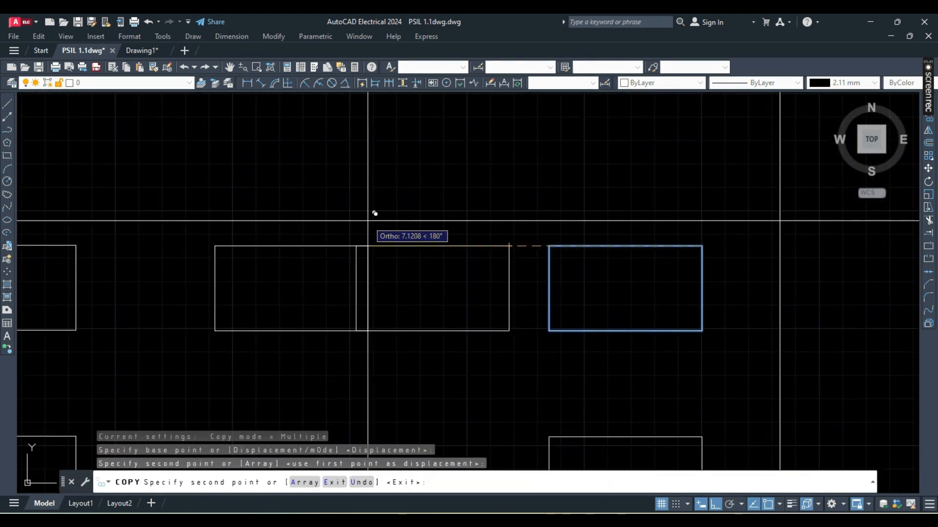
pyautogui.press('Escape')
# Copy the new inner rectangle left by the same spacing to complete four rectangles in the top row.
pyautogui.click(348, 232)
pyautogui.click(521, 364)
pyautogui.write('co')
pyautogui.press('Return')
pyautogui.click(548, 246)
pyautogui.click(356, 246)
pyautogui.moveTo(356, 245); pyautogui.dragTo(469, 231, button='middle')
pyautogui.press('Escape')
# Move the top row's two inner rectangles slightly left to even out the gaps to the outer rectangles.
pyautogui.click(249, 216)
pyautogui.click(631, 375)
pyautogui.write('m')
pyautogui.press('Return')
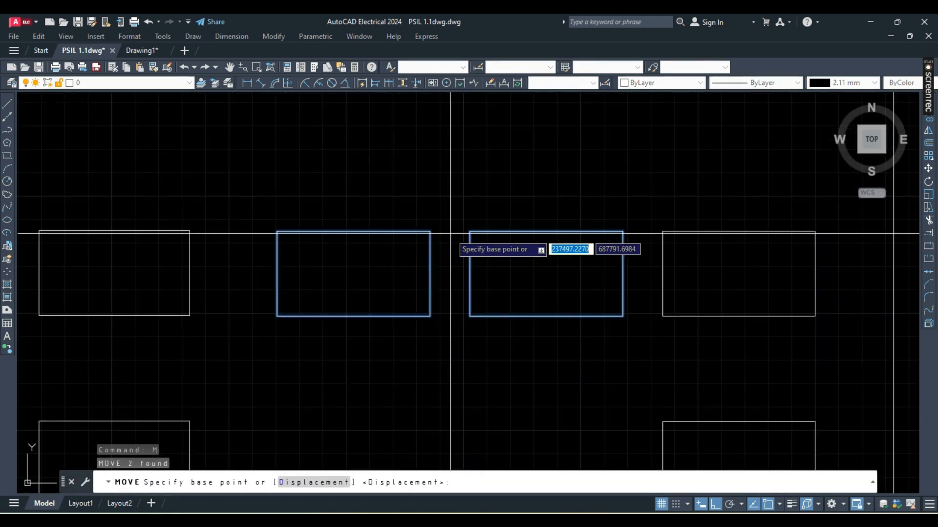
pyautogui.click(470, 231)
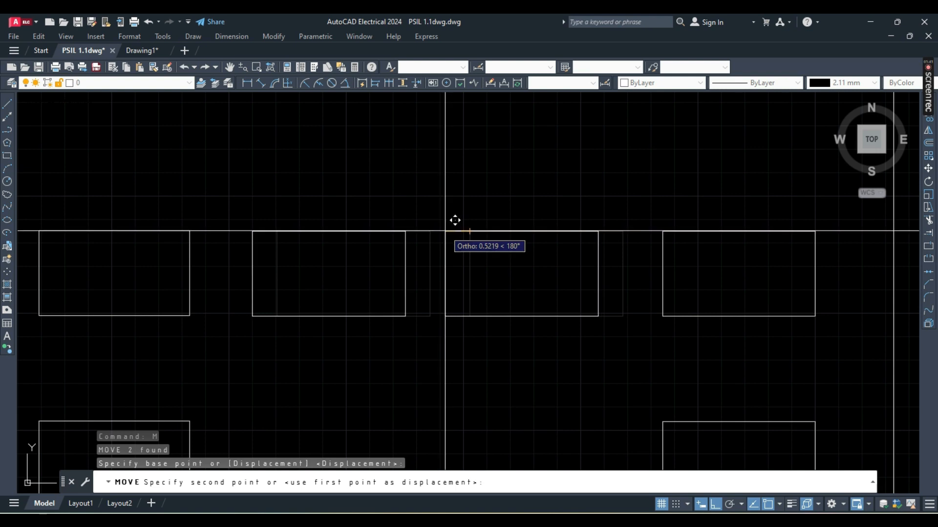
pyautogui.click(457, 222)
# Copy the top row's two inner rectangles straight down into the second and third rows.
pyautogui.scroll(-2, 454, 145)
pyautogui.click(304, 189)
pyautogui.click(527, 356)
pyautogui.write('co')
pyautogui.press('Return')
pyautogui.click(585, 199)
pyautogui.click(586, 318)
pyautogui.scroll(-3, 586, 318)
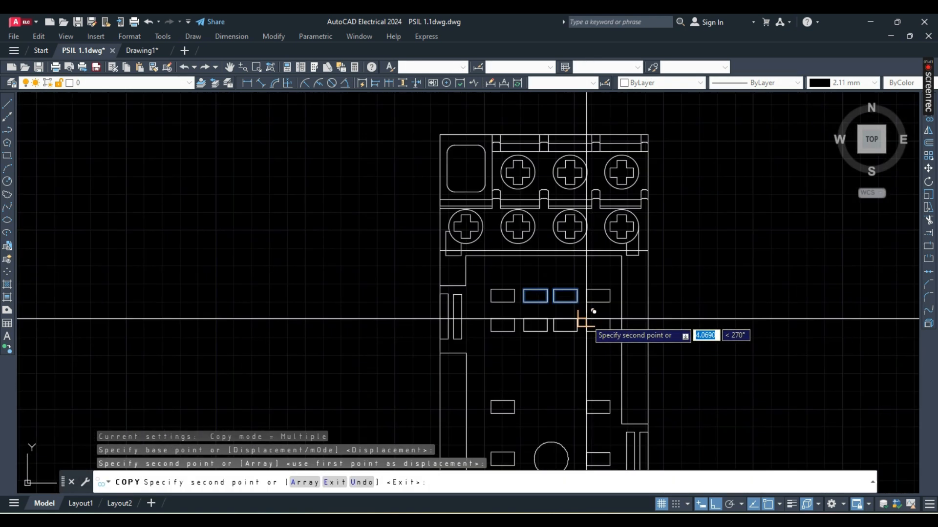
pyautogui.click(587, 402)
pyautogui.press('Return')
pyautogui.scroll(-2, 562, 379)
pyautogui.moveTo(562, 380); pyautogui.dragTo(501, 268, button='middle')
pyautogui.scroll(2, 367, 268)
pyautogui.write('s')
pyautogui.press('Return')
pyautogui.click(664, 256)
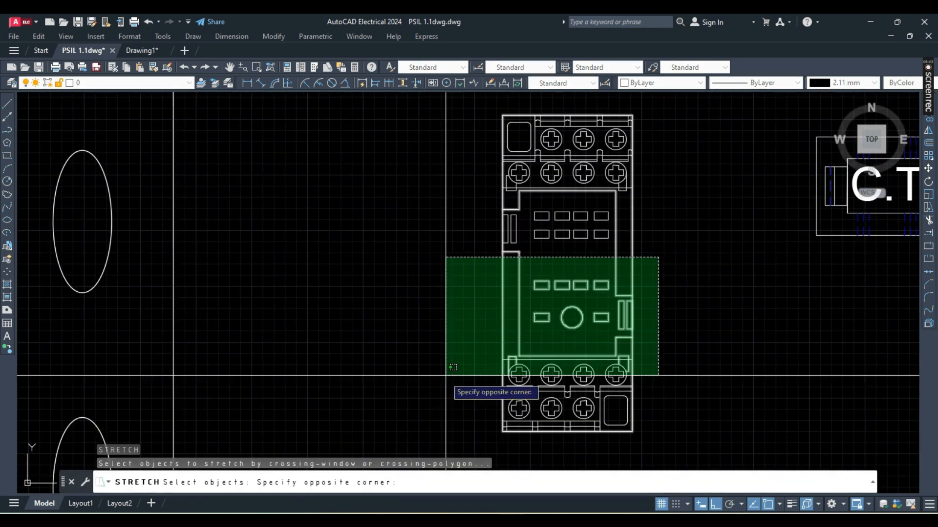
pyautogui.click(446, 390)
pyautogui.press('Return')
pyautogui.click(632, 295)
pyautogui.press('Escape')
# Stretch the socket's lower part, from the third rectangle row through the bottom terminals, straight up to shorten the body.
pyautogui.press('Return')
pyautogui.click(656, 270)
pyautogui.click(448, 439)
pyautogui.press('Return')
pyautogui.click(632, 432)
pyautogui.scroll(2, 631, 417)
pyautogui.moveTo(632, 405); pyautogui.dragTo(657, 453, button='middle')
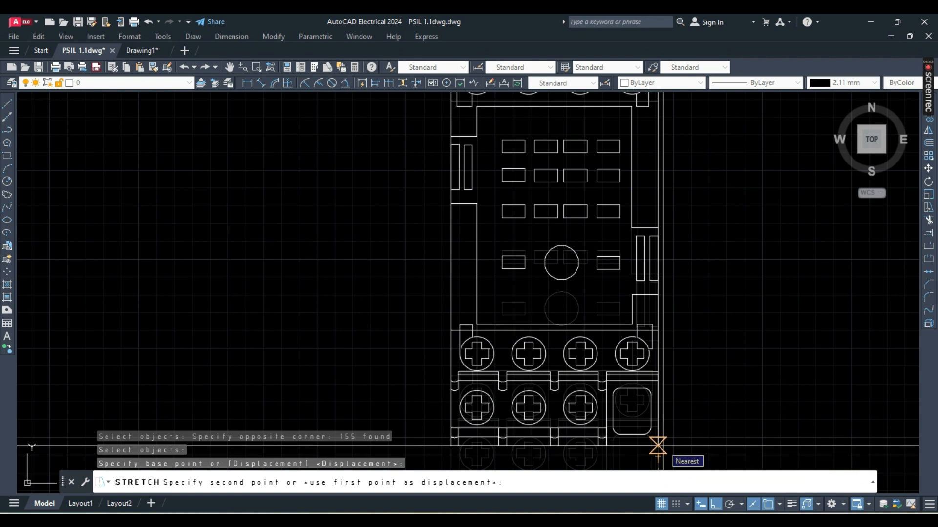
pyautogui.click(657, 455)
pyautogui.press('Escape')
pyautogui.scroll(-2, 626, 356)
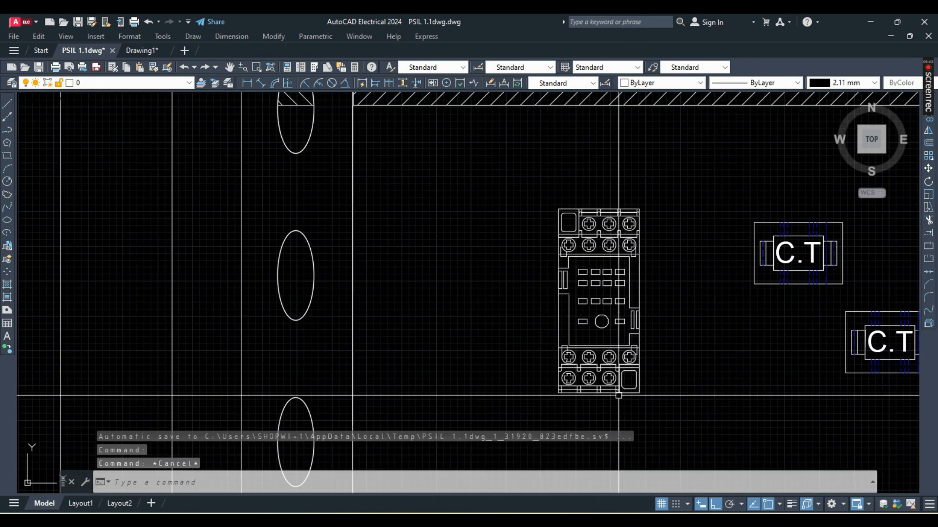
# Compare the socket in the panel layout with the front view in the reference image th.jpeg in Photos.
pyautogui.scroll(-2, 555, 274)
pyautogui.moveTo(619, 320); pyautogui.dragTo(567, 339, button='middle')
pyautogui.click(480, 257)
pyautogui.press('Escape')
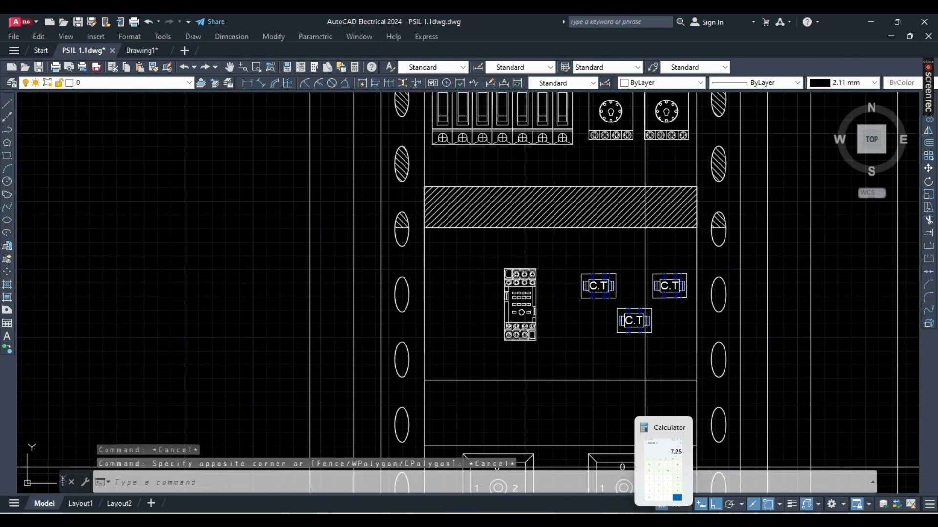
pyautogui.click(647, 485)
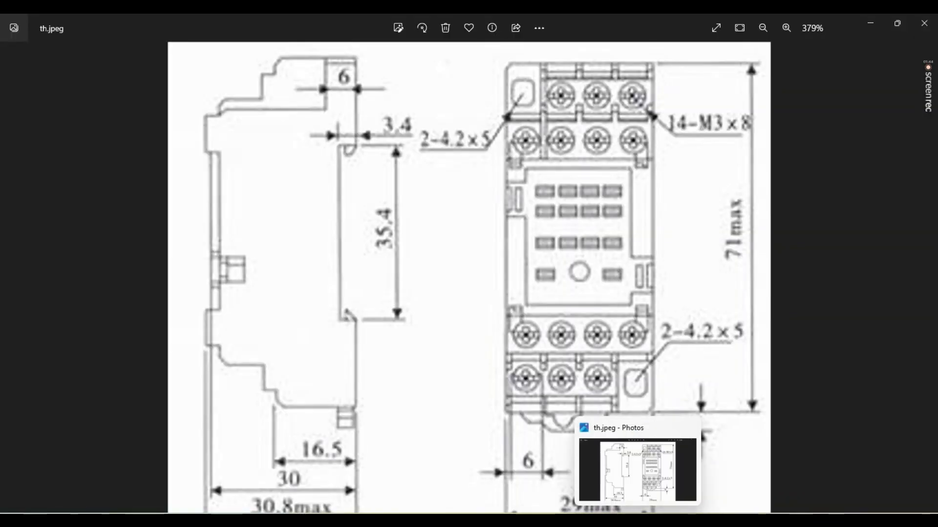
pyautogui.click(566, 455)
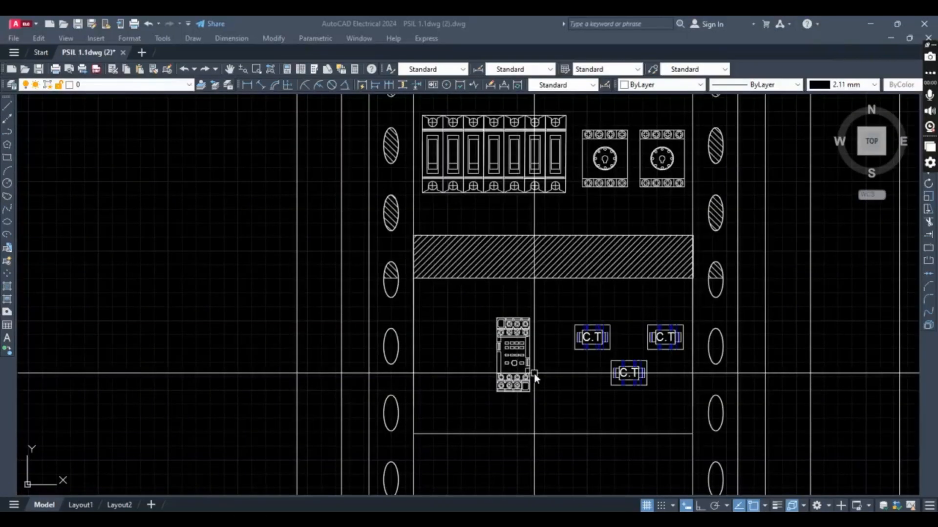
# Move the whole relay socket about 26 units left, away from the C.T symbols, using its bottom edge as base.
pyautogui.click(535, 373)
pyautogui.scroll(4, 523, 346)
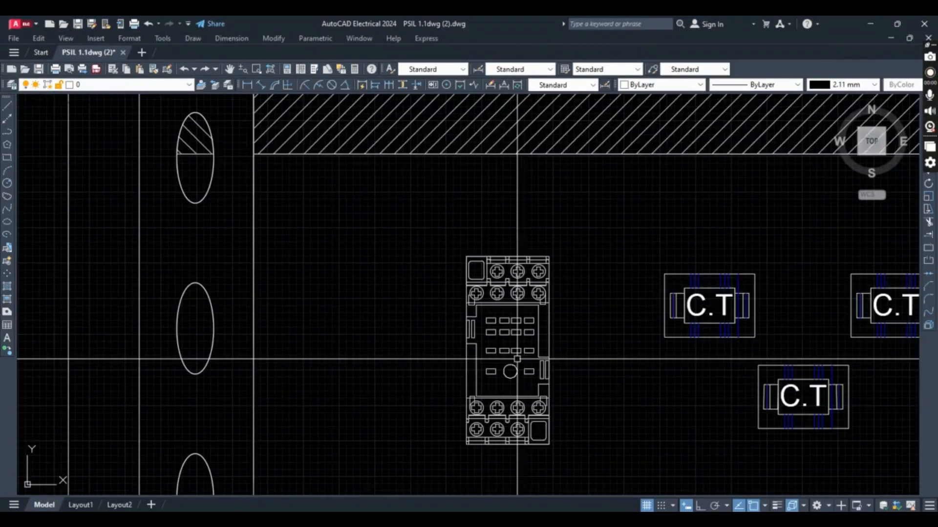
pyautogui.moveTo(528, 348)
pyautogui.mouseDown(button='middle')
pyautogui.moveTo(528, 288)
pyautogui.moveTo(564, 298)
pyautogui.mouseUp(button='middle')
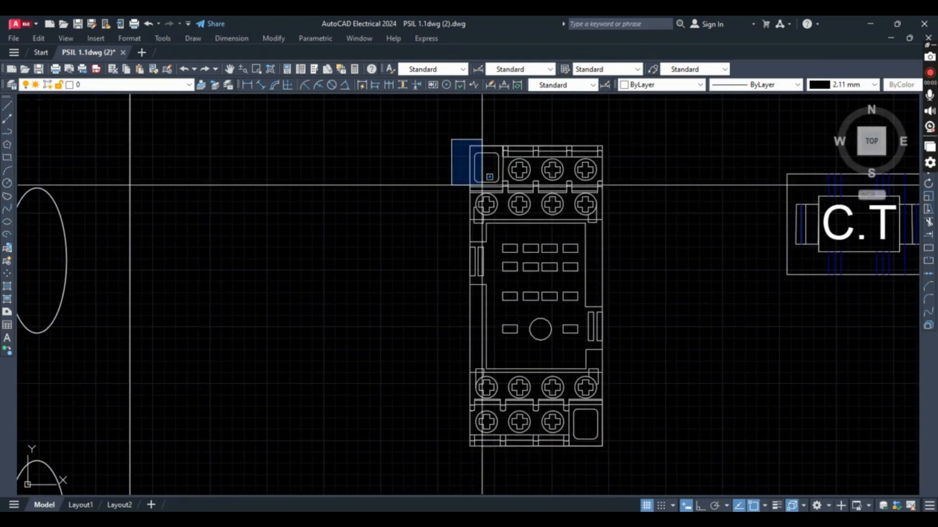
pyautogui.click(674, 471)
pyautogui.write('m')
pyautogui.press('Return')
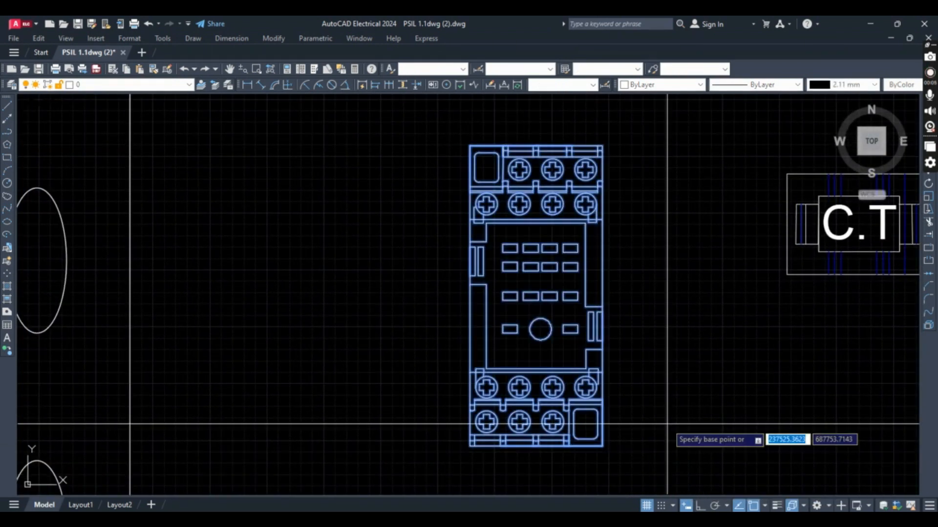
pyautogui.click(536, 445)
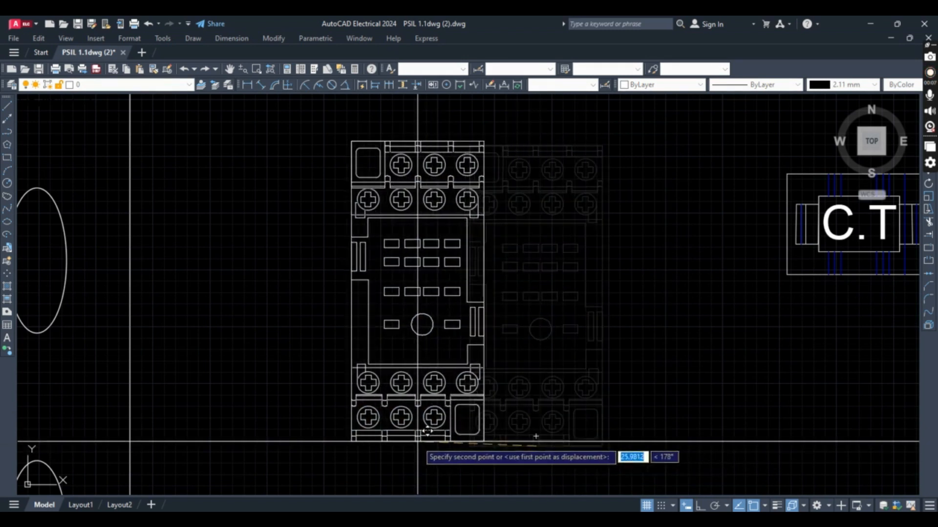
pyautogui.click(417, 441)
pyautogui.moveTo(364, 410); pyautogui.dragTo(503, 410, button='middle')
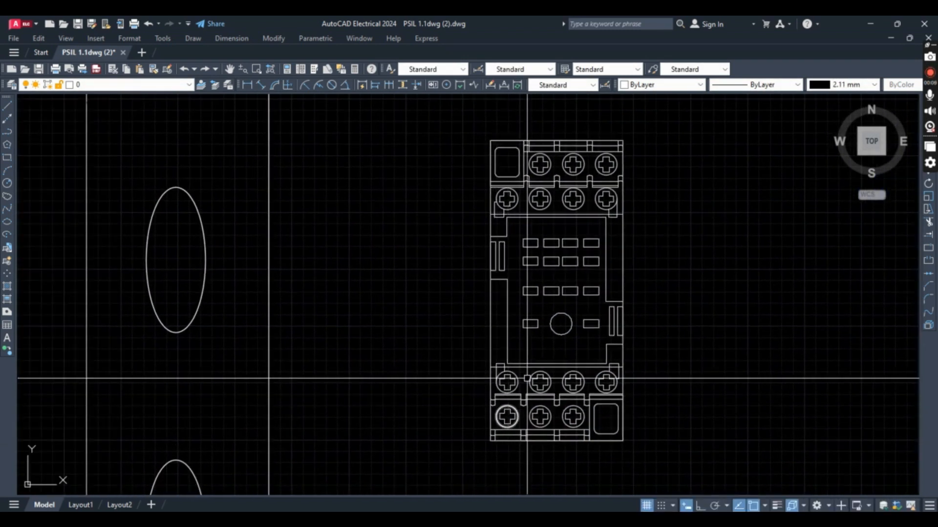
pyautogui.scroll(3, 527, 378)
pyautogui.moveTo(555, 360); pyautogui.dragTo(509, 375, button='middle')
pyautogui.scroll(-2, 509, 376)
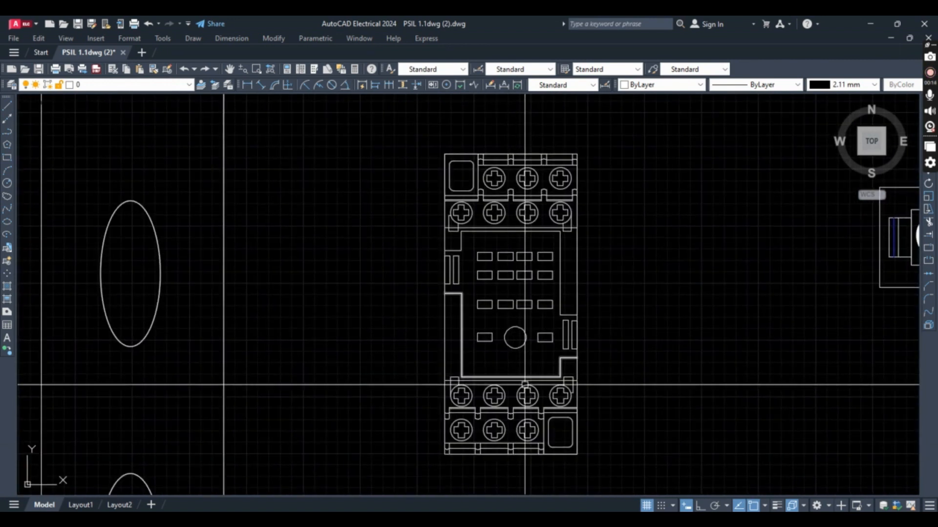